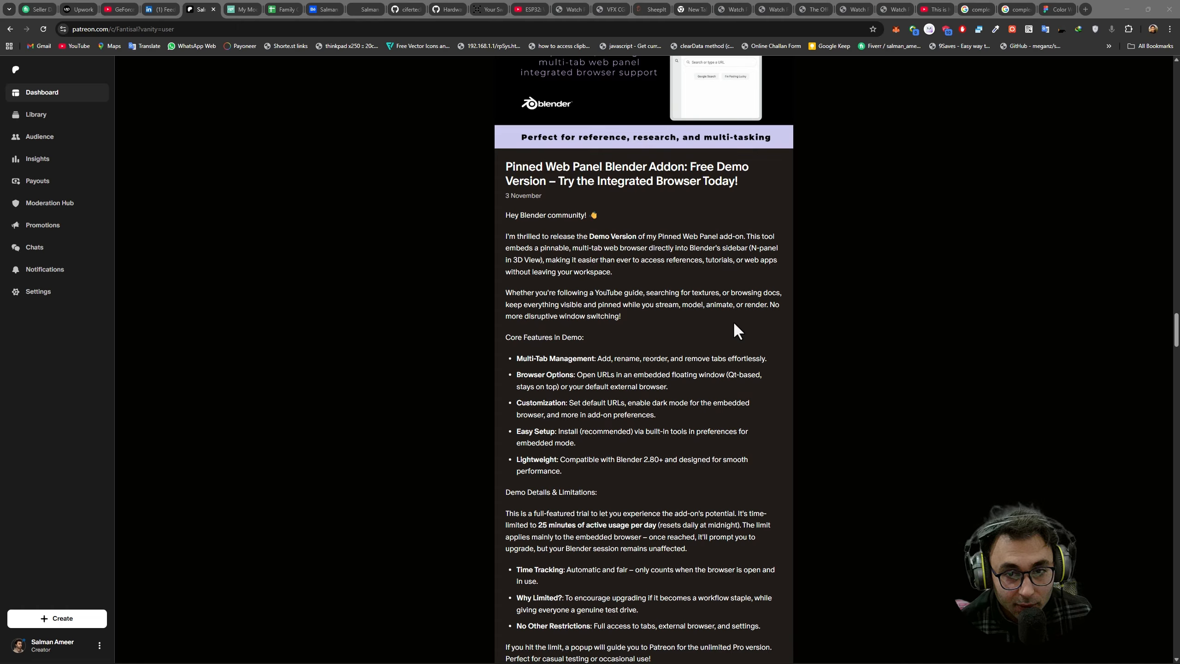
# Step: Review the Patreon posts for the Pro and free demo versions of the Pinned Web Panel Blender add-on, including features, limitations and setup instructions
pyautogui.scroll(-3, 734, 324)
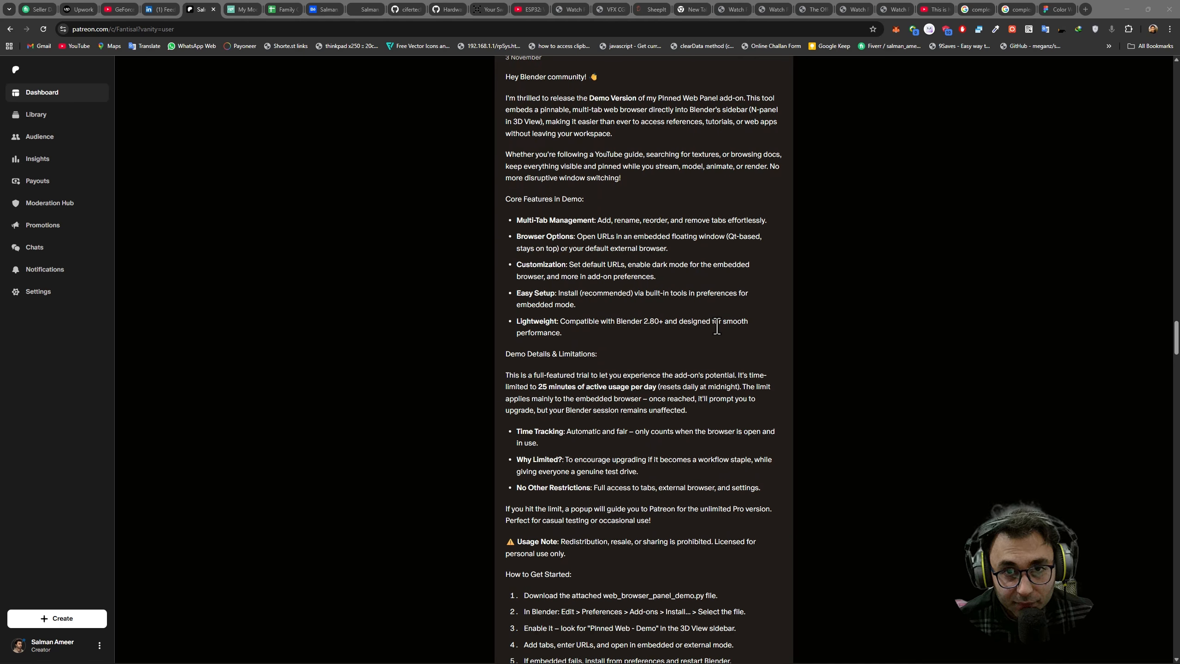
pyautogui.scroll(15, 680, 281)
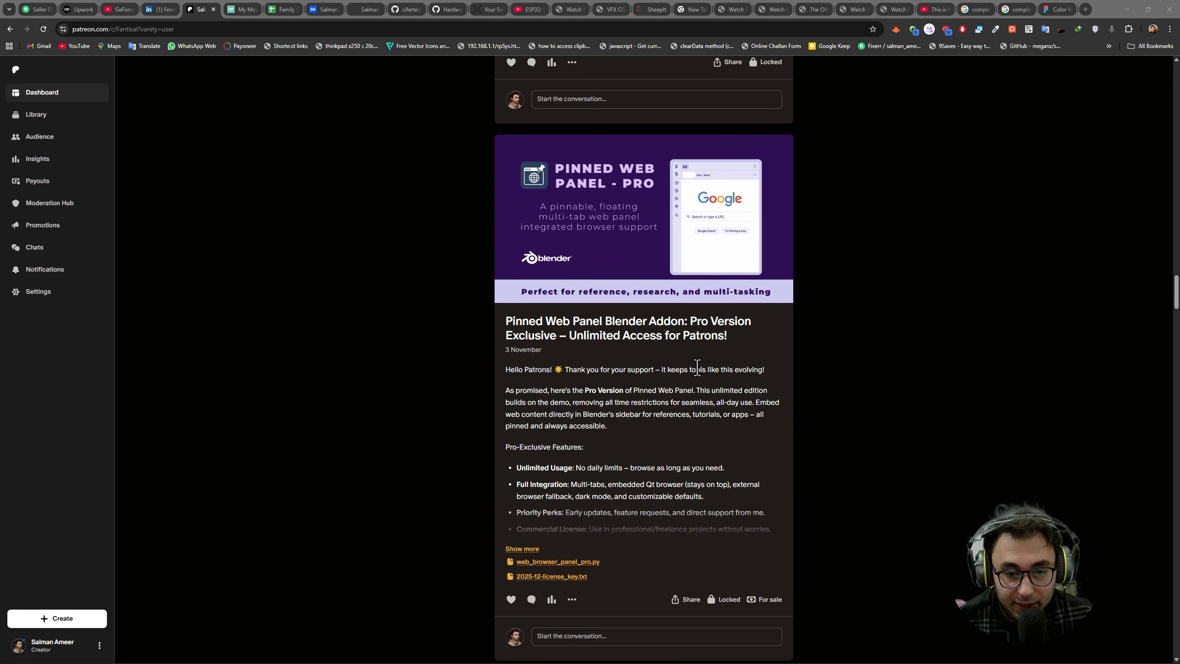
pyautogui.scroll(-5, 697, 367)
pyautogui.scroll(5, 698, 381)
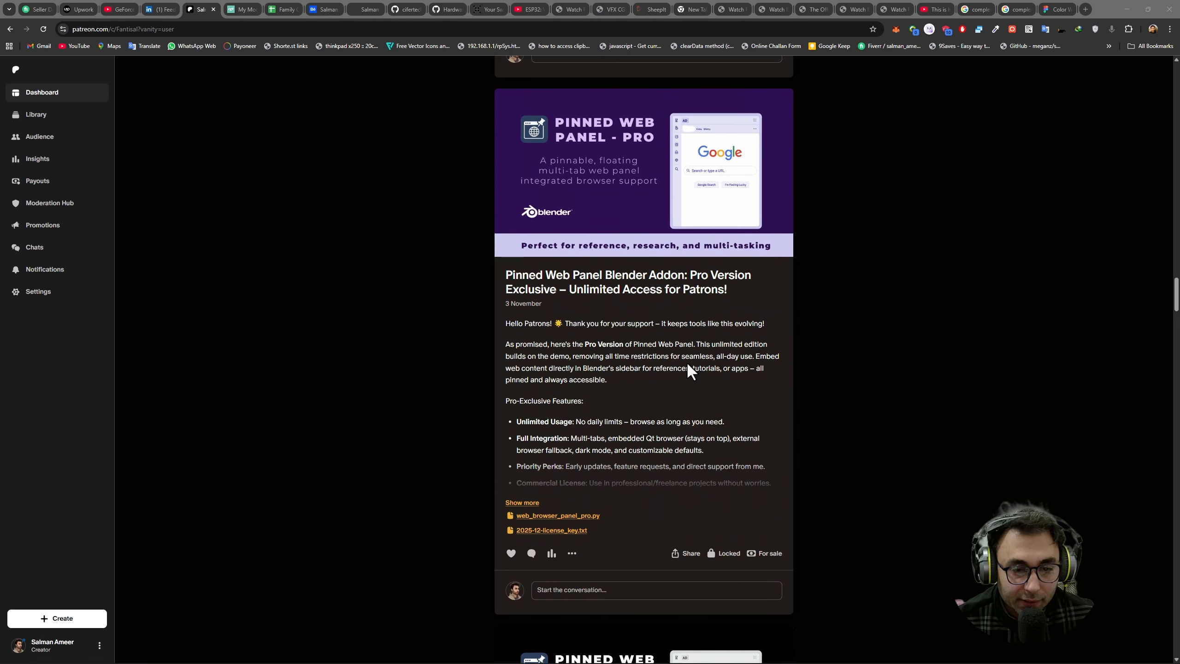
pyautogui.scroll(-3, 688, 365)
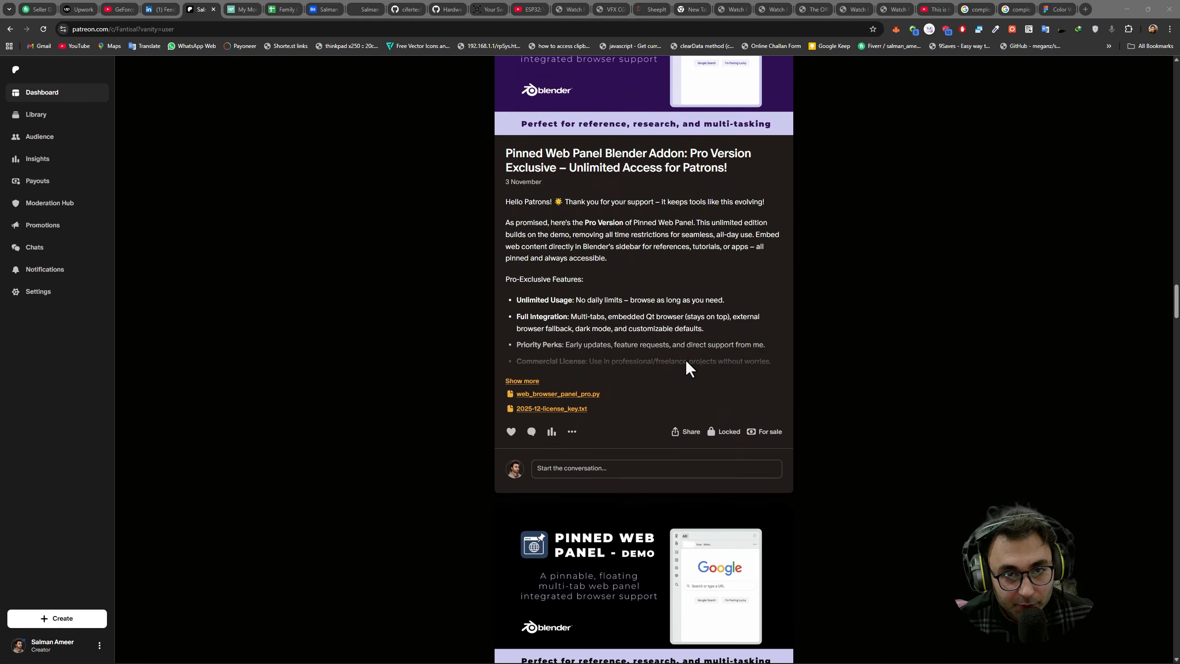
pyautogui.scroll(-10, 685, 358)
pyautogui.scroll(4, 685, 358)
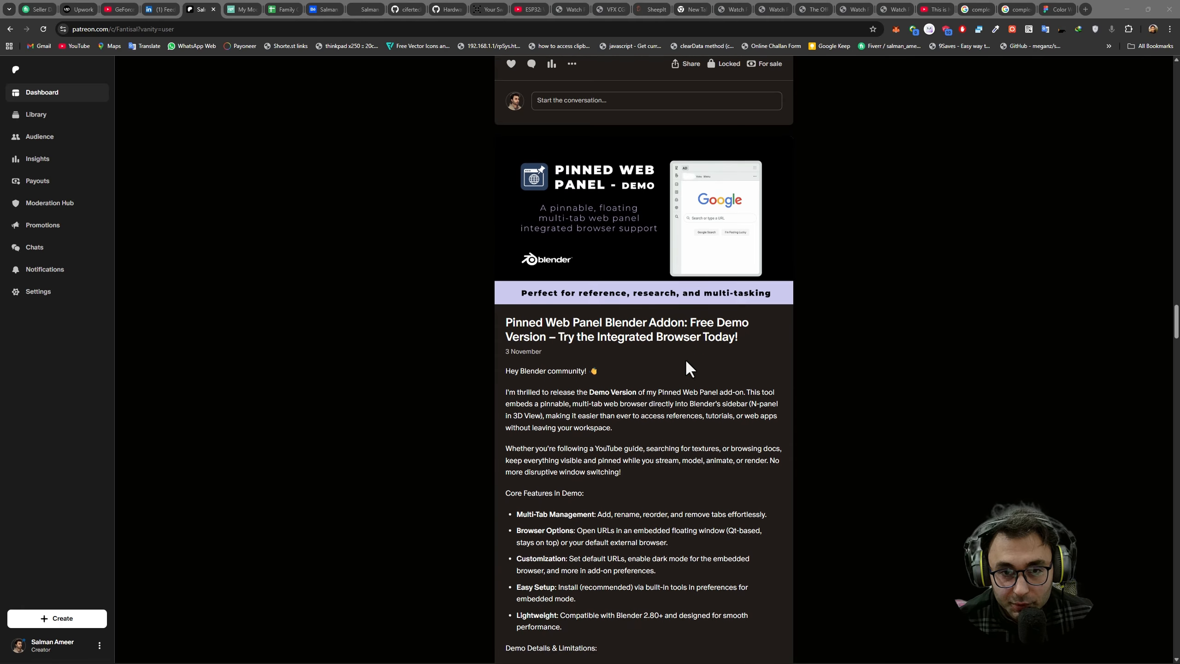
pyautogui.scroll(6, 686, 357)
pyautogui.scroll(-4, 672, 488)
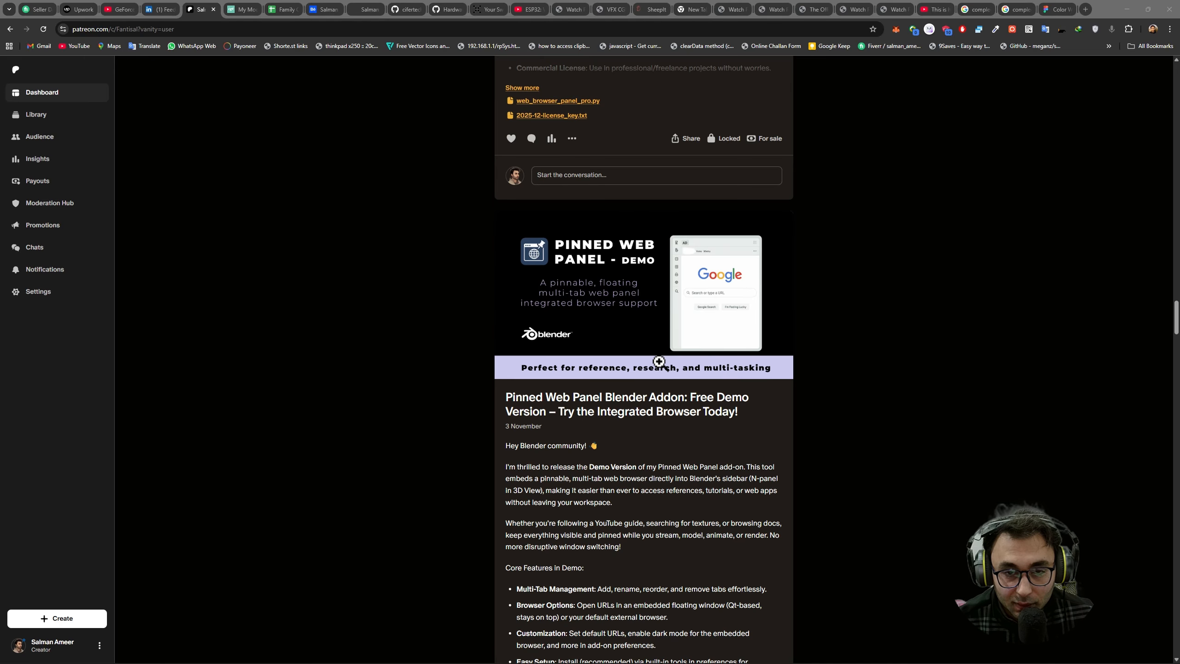
pyautogui.scroll(-20, 659, 362)
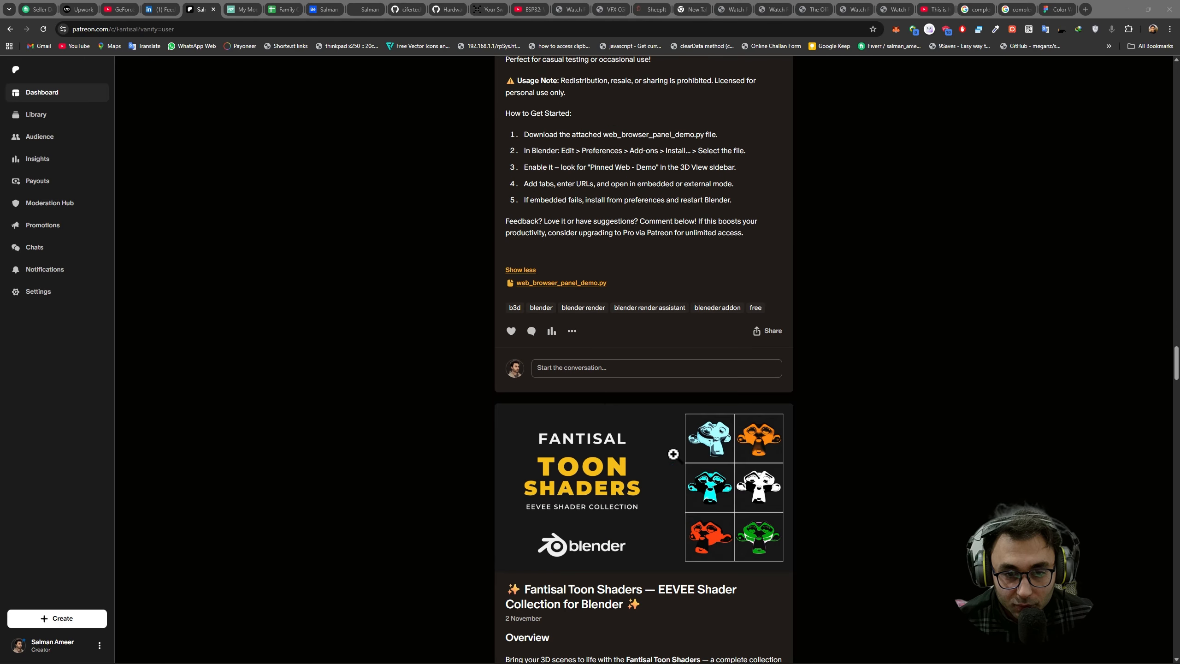
pyautogui.scroll(7, 783, 473)
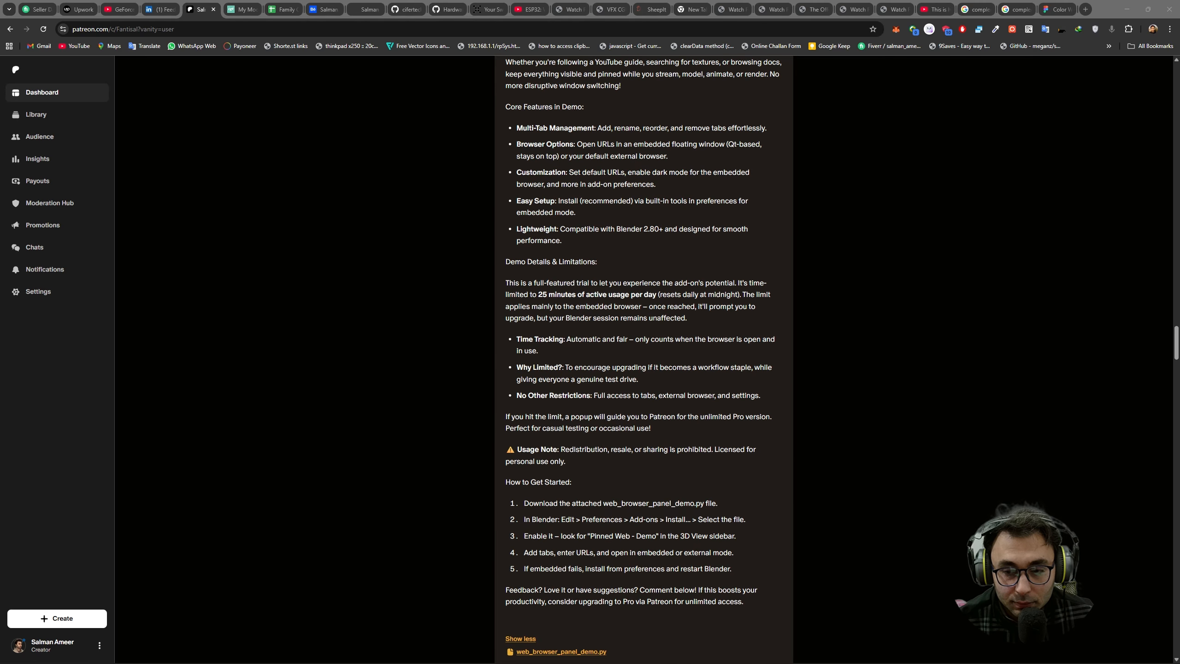
# Step: Switch to Blender, bring up the Preferences window and expand the Pinned Web Panel — Pro add-on's details
pyautogui.hotkey('alt', 'Tab')
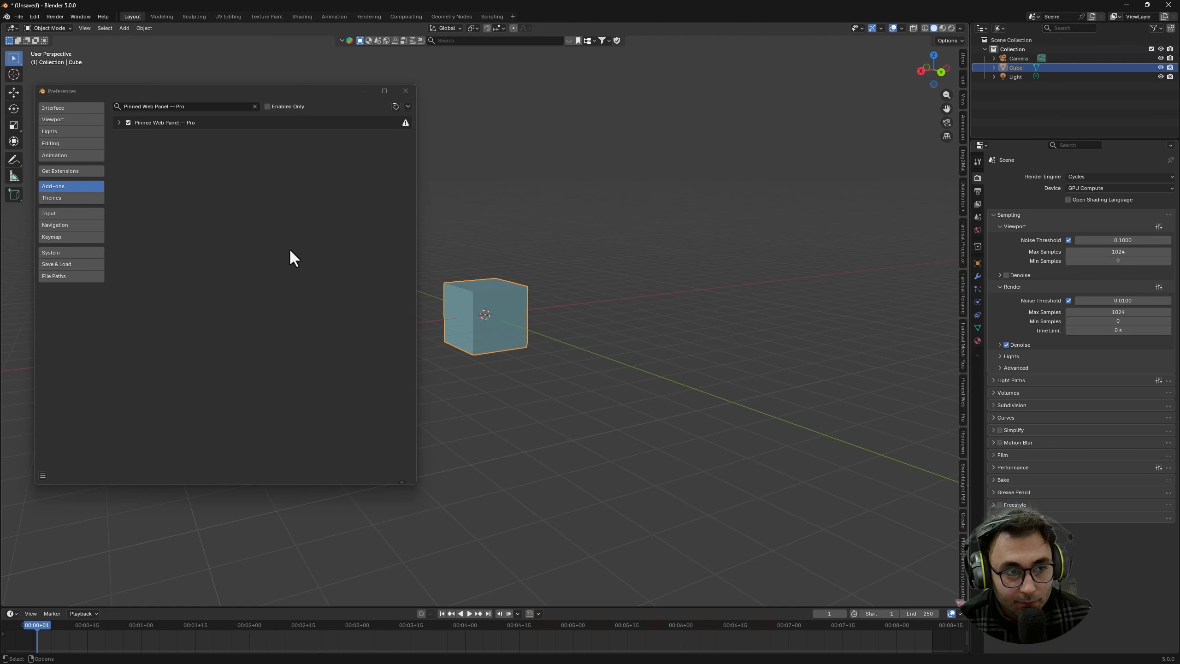
pyautogui.click(32, 17)
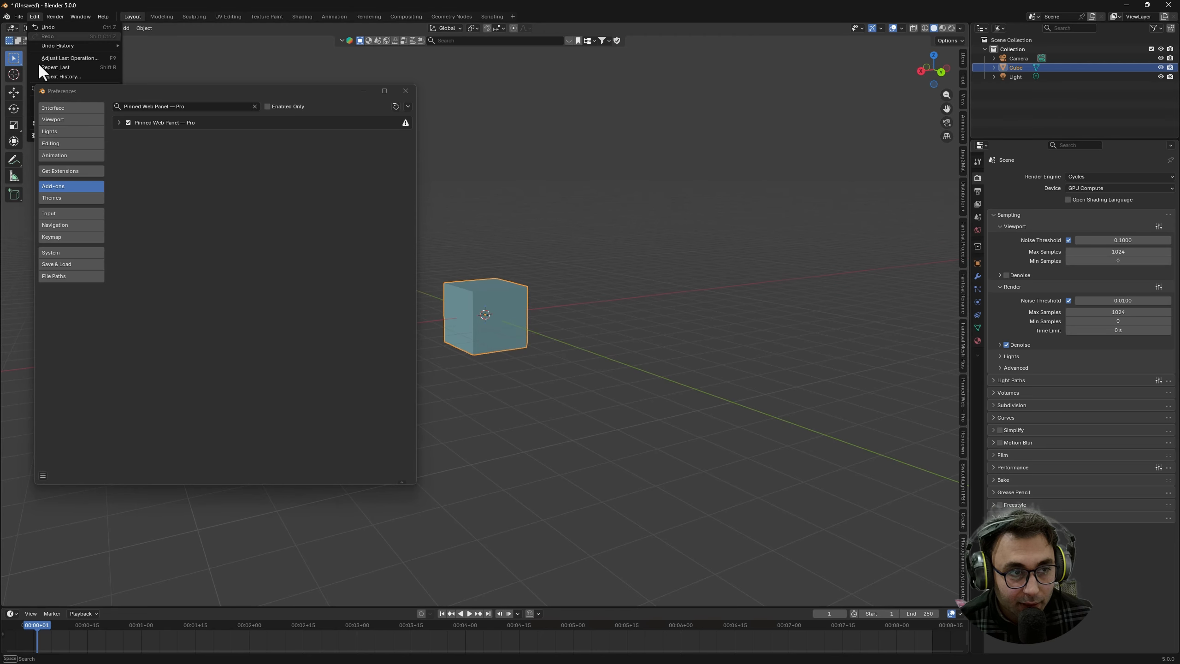
pyautogui.moveTo(55, 91); pyautogui.dragTo(224, 121)
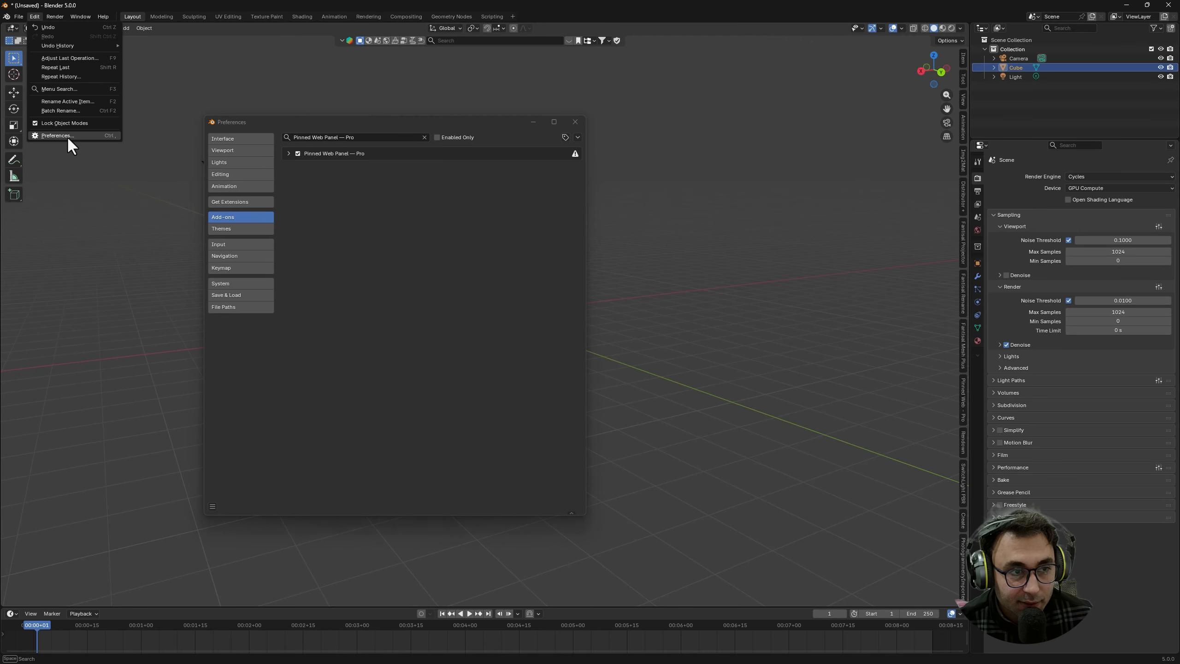
pyautogui.click(66, 136)
pyautogui.moveTo(332, 124); pyautogui.dragTo(165, 129)
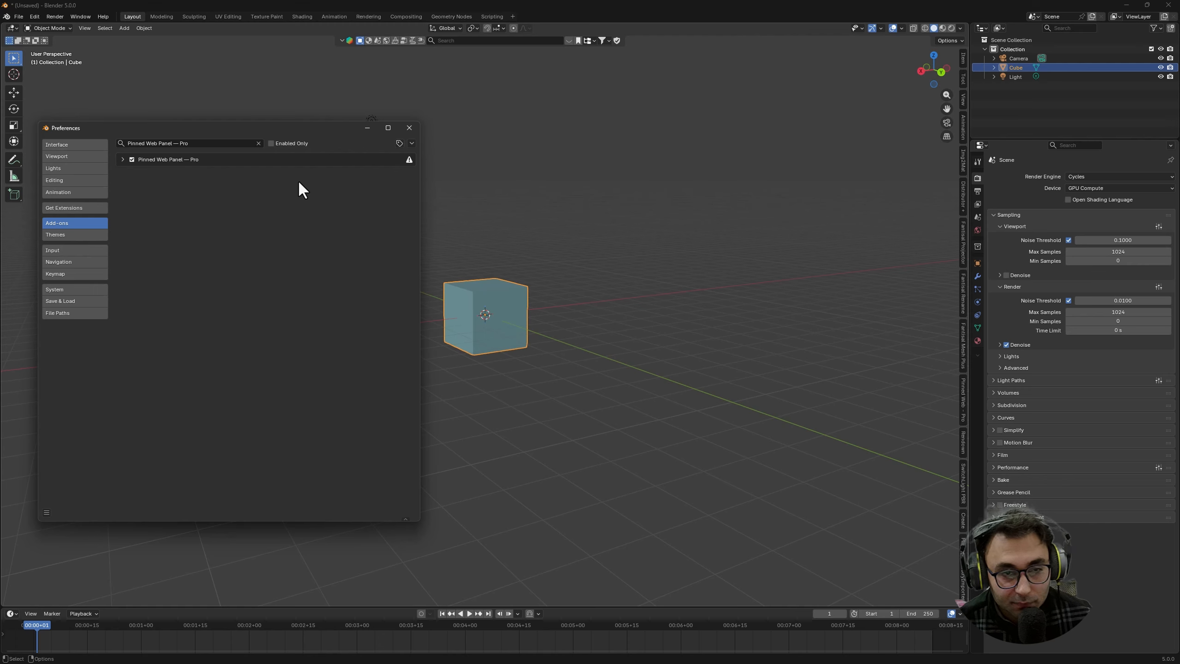
pyautogui.click(411, 143)
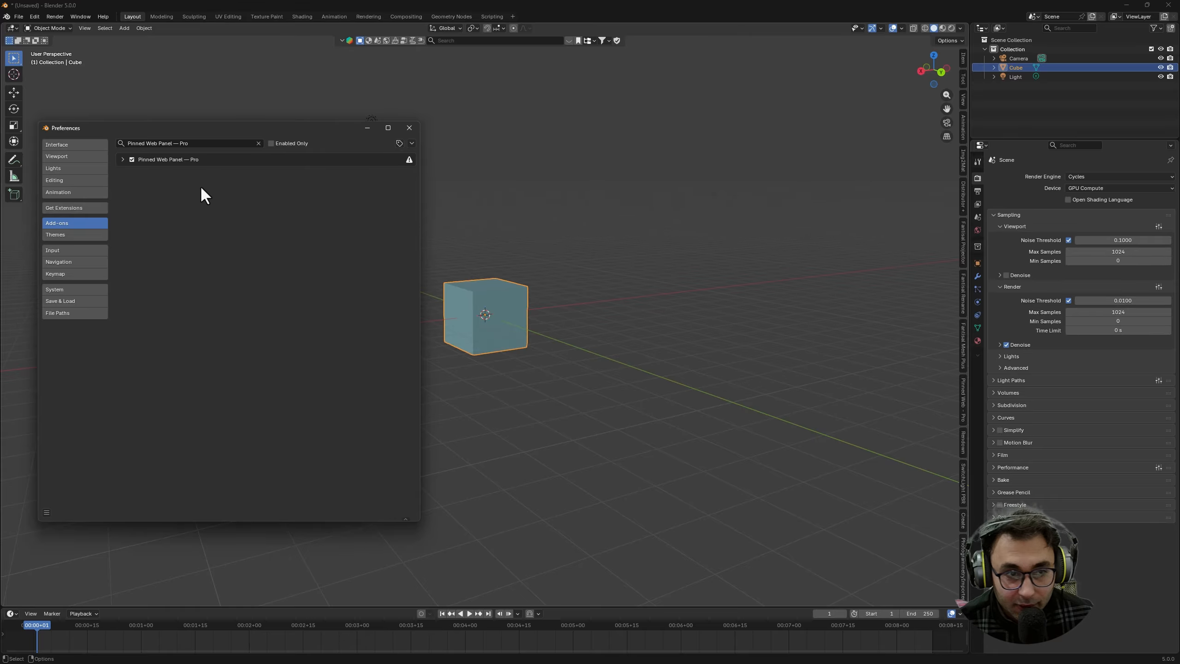
pyautogui.click(119, 158)
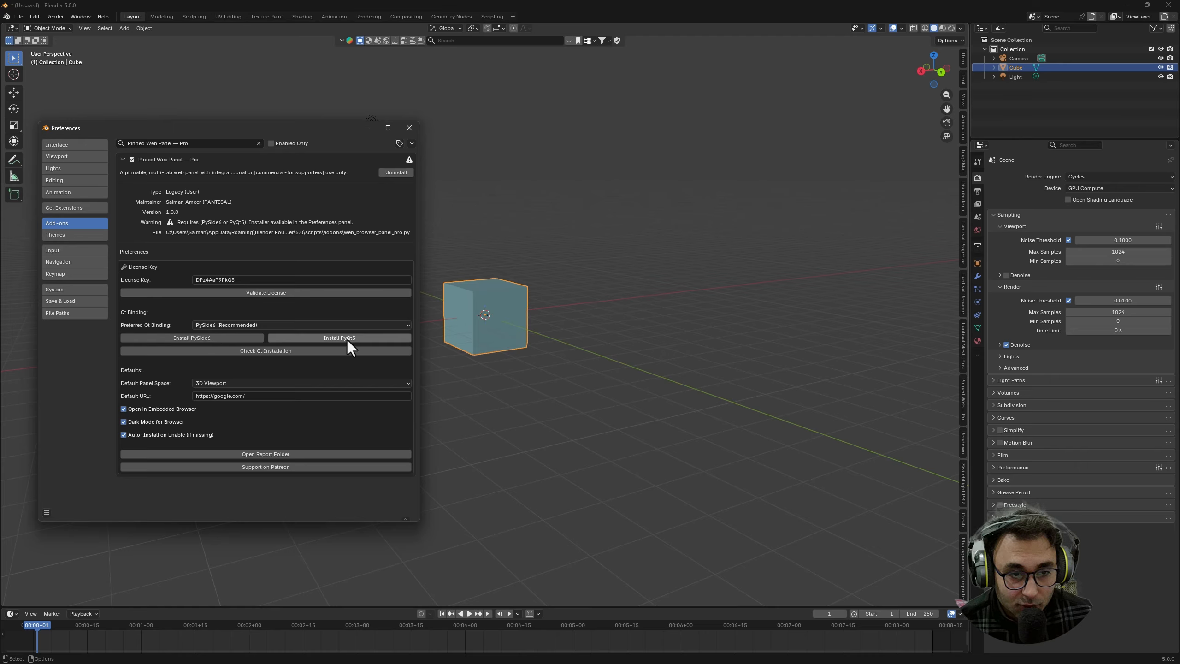
# Step: Install the PySide6 and PyQt5 bindings, choose PySide6 (Recommended) as the preferred Qt binding and check the Qt installation
pyautogui.click(209, 336)
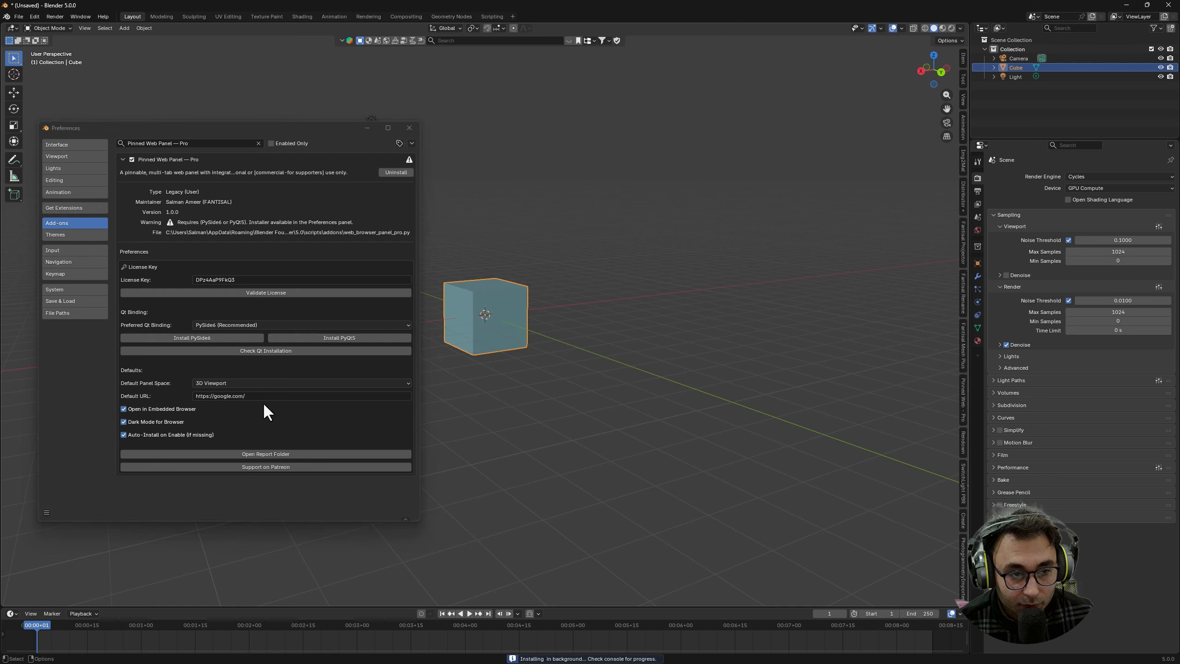
pyautogui.click(344, 338)
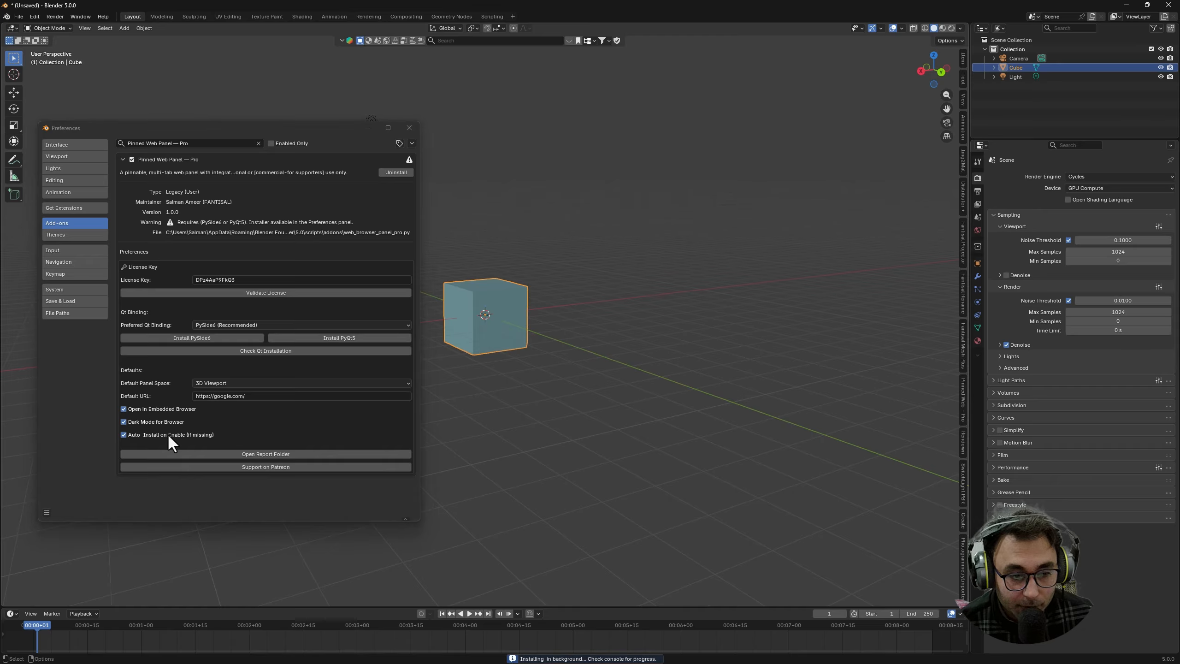
pyautogui.click(235, 325)
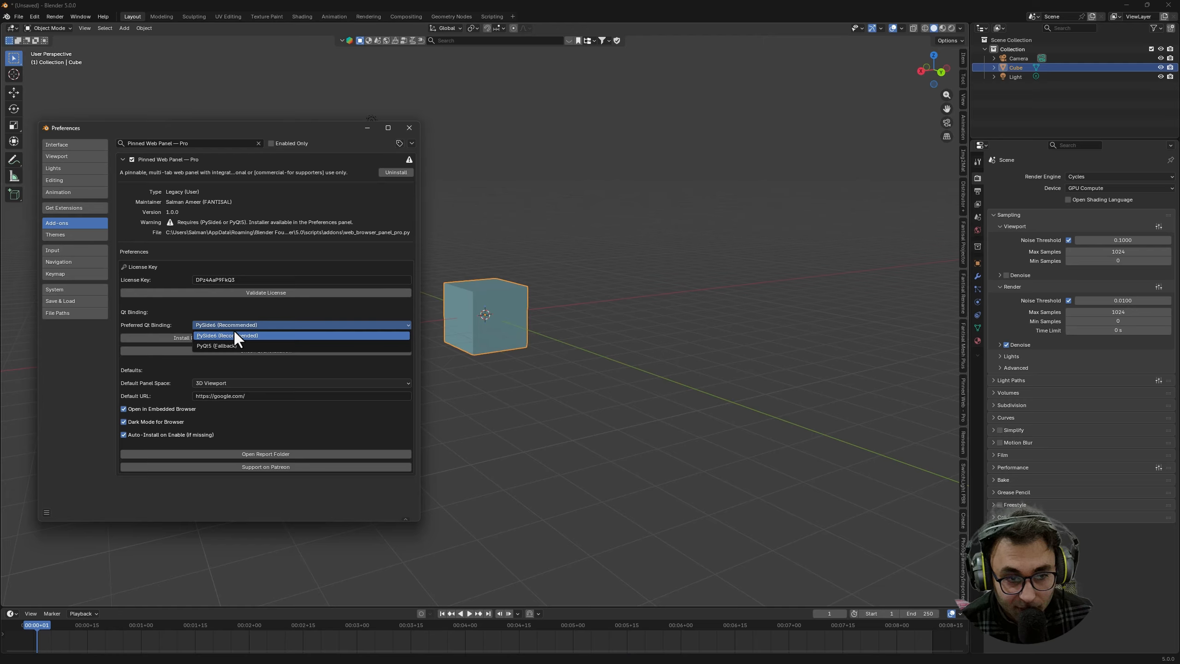
pyautogui.click(223, 335)
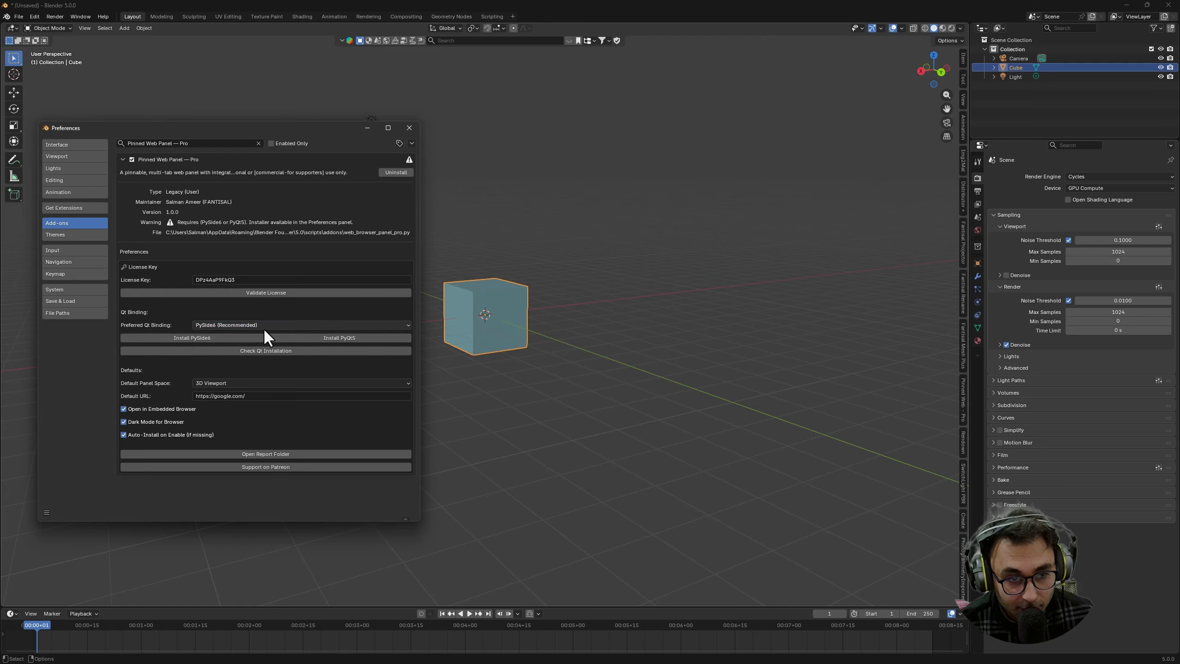
pyautogui.click(257, 350)
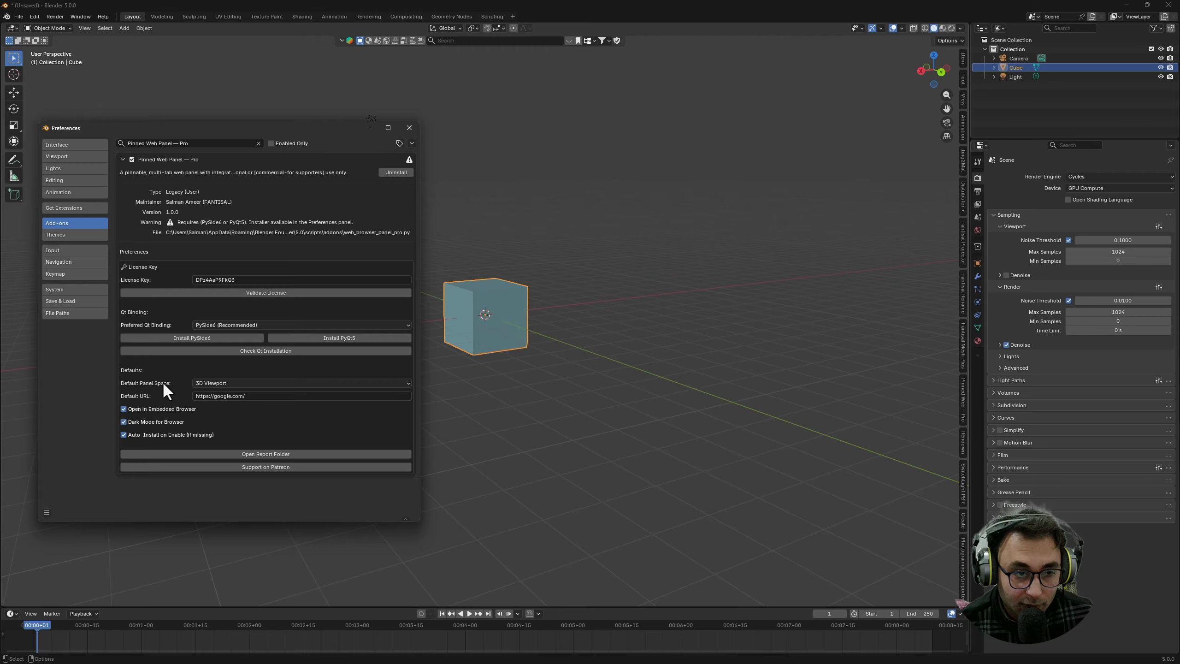
# Step: Set the add-on's default panel space to 3D Viewport, then show and widen the Pinned Web — Pro panel in the viewport sidebar
pyautogui.click(237, 382)
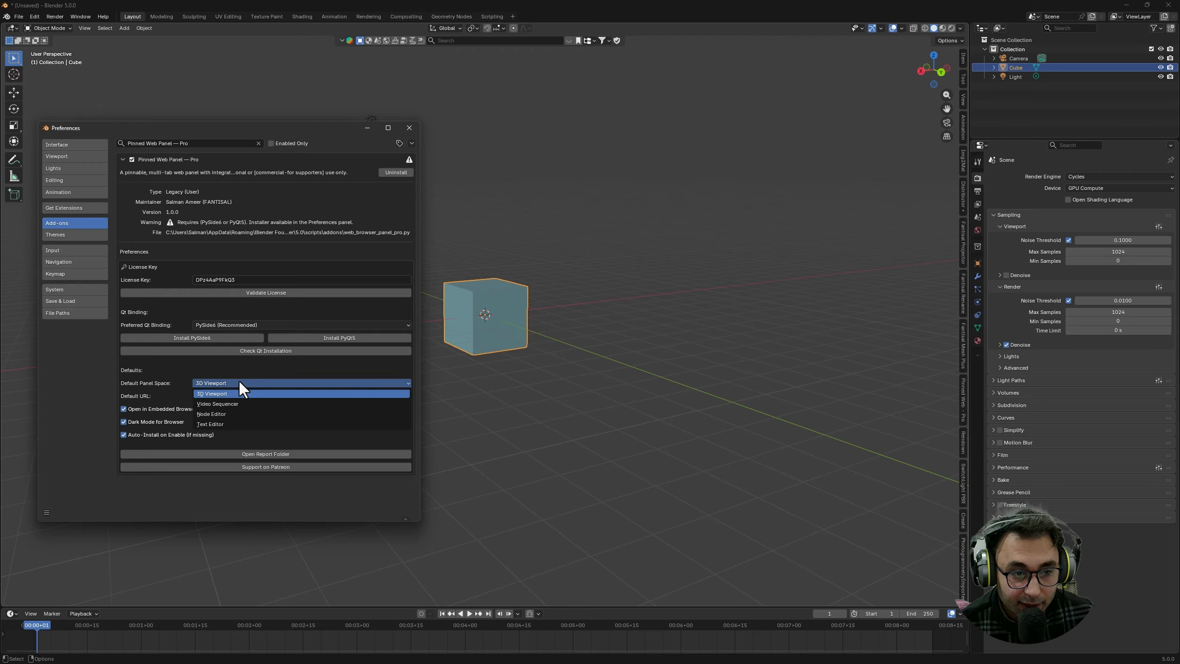
pyautogui.click(218, 392)
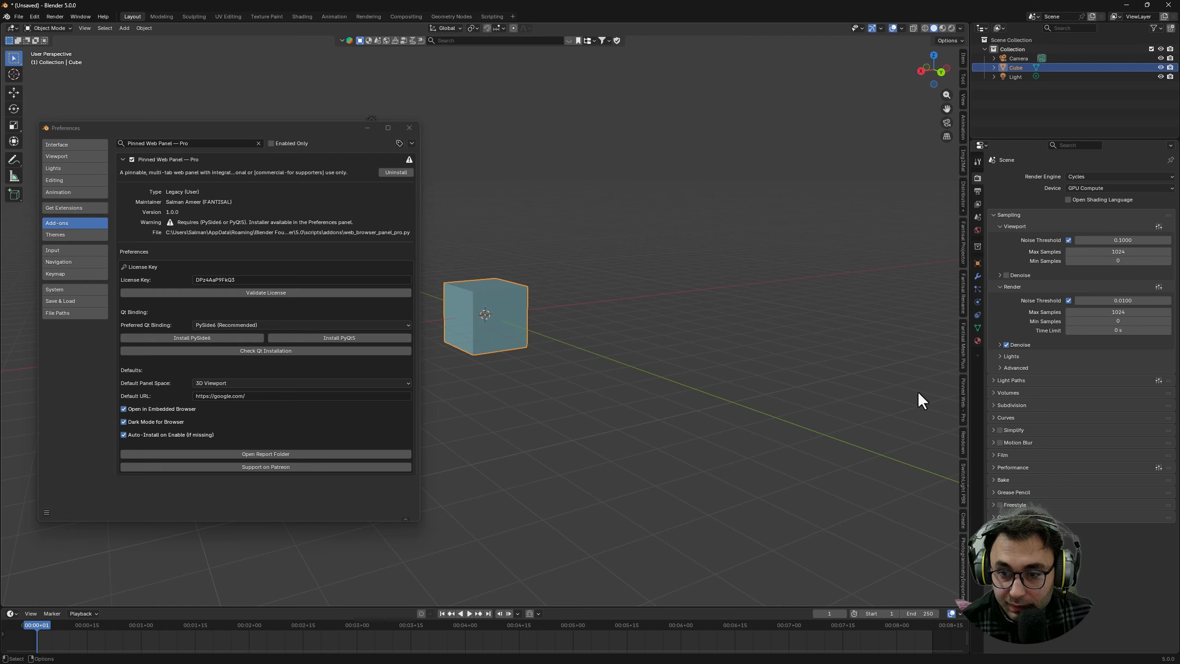
pyautogui.click(963, 397)
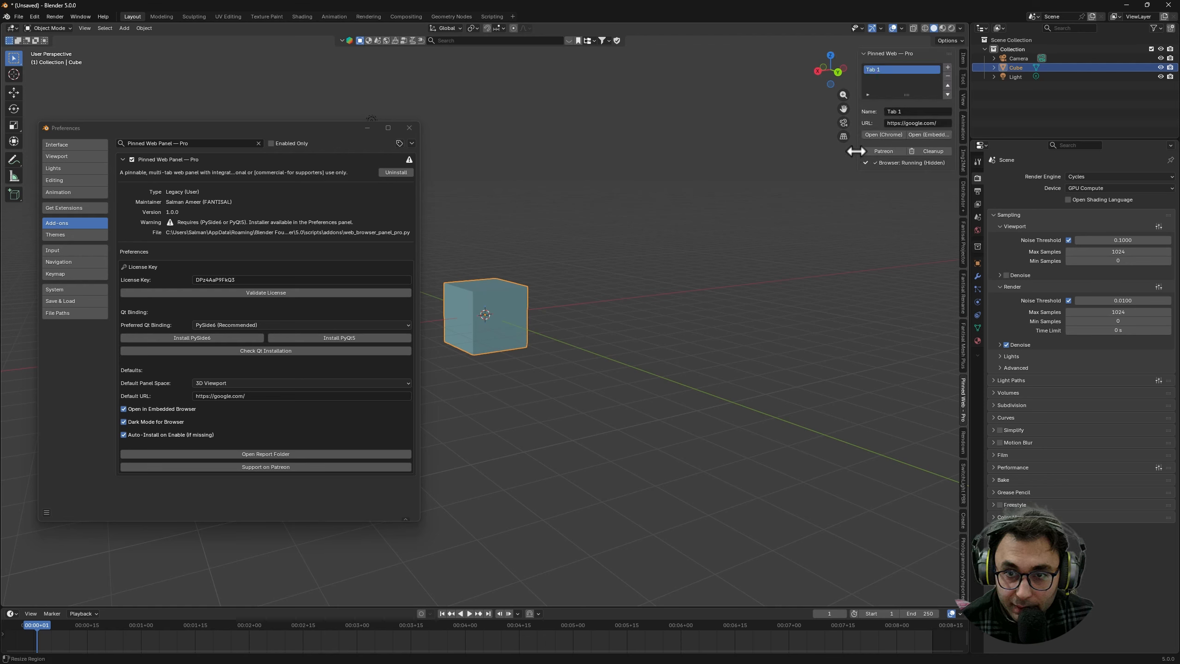
pyautogui.moveTo(856, 151); pyautogui.dragTo(824, 151)
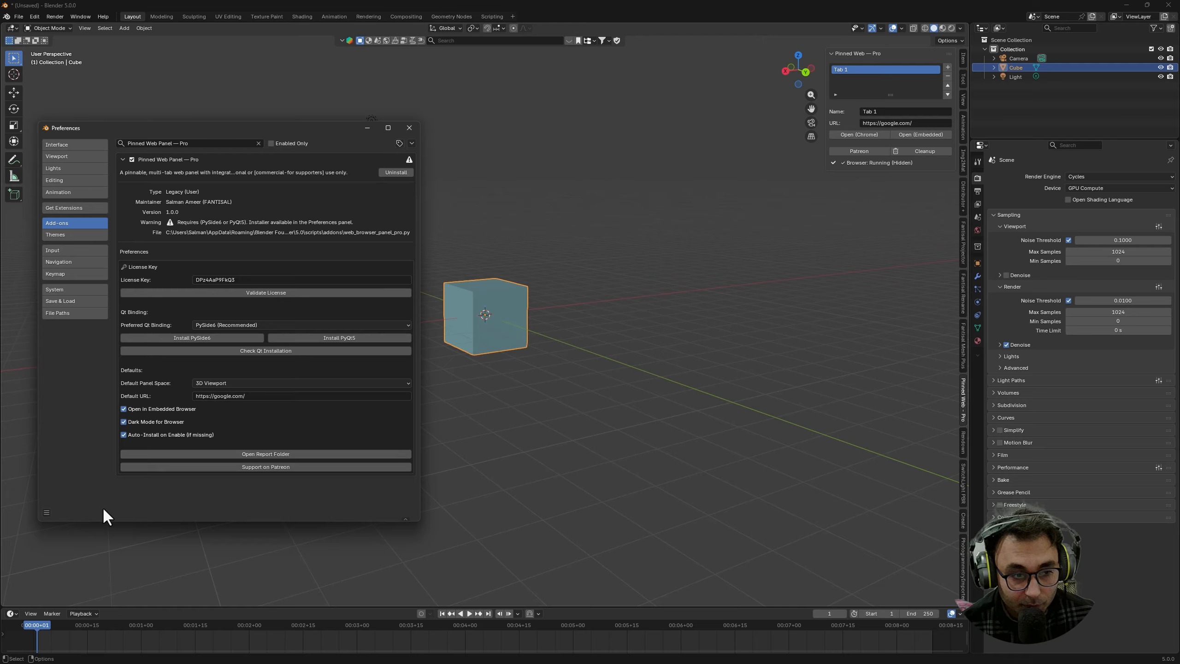
# Step: Save the preferences, collapse the add-on's details and close the Preferences window
pyautogui.click(46, 512)
pyautogui.click(91, 483)
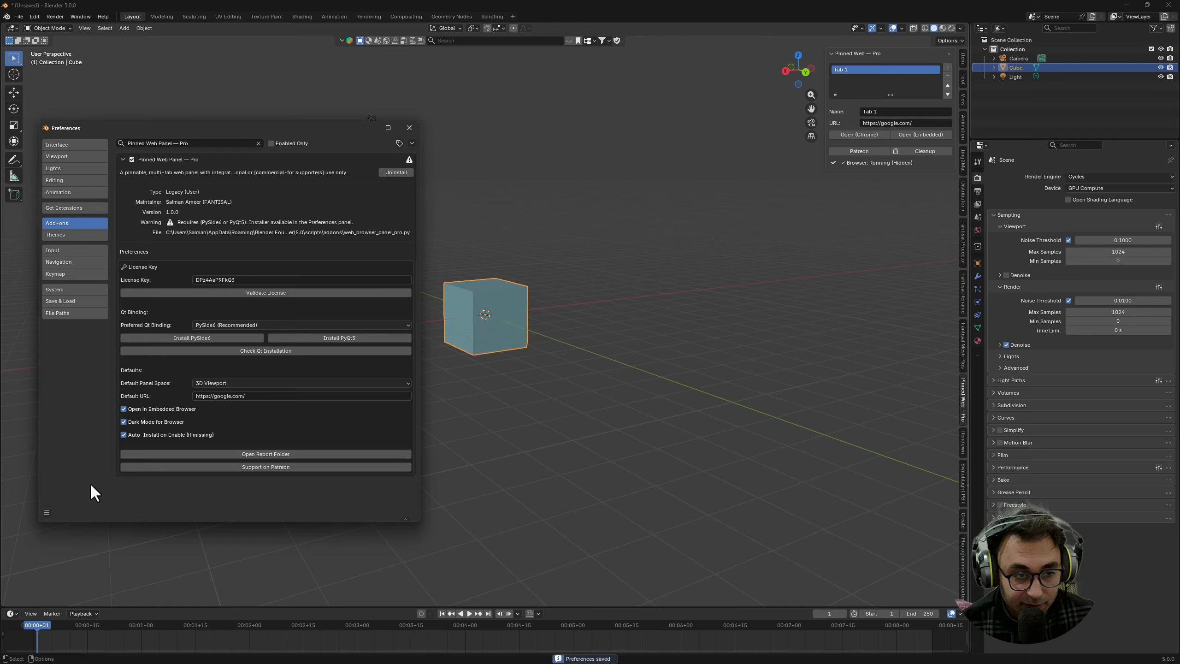
pyautogui.click(123, 159)
pyautogui.click(409, 127)
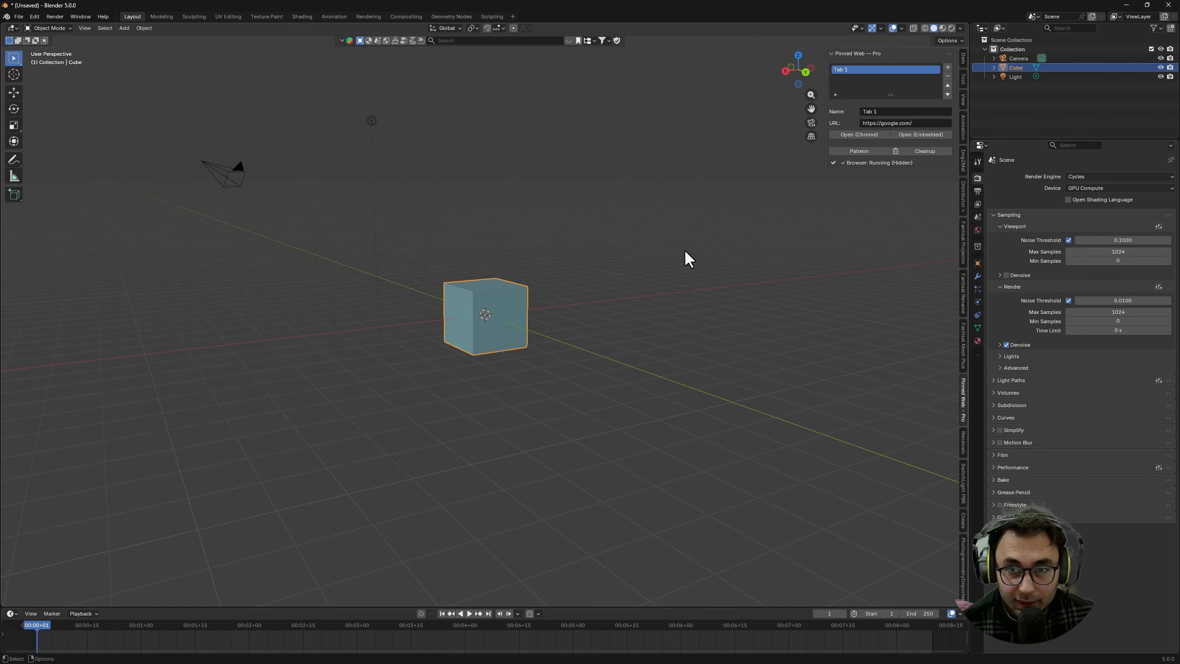
# Step: Rename the first web tab in the Pinned Web — Pro panel as Google
pyautogui.click(882, 111)
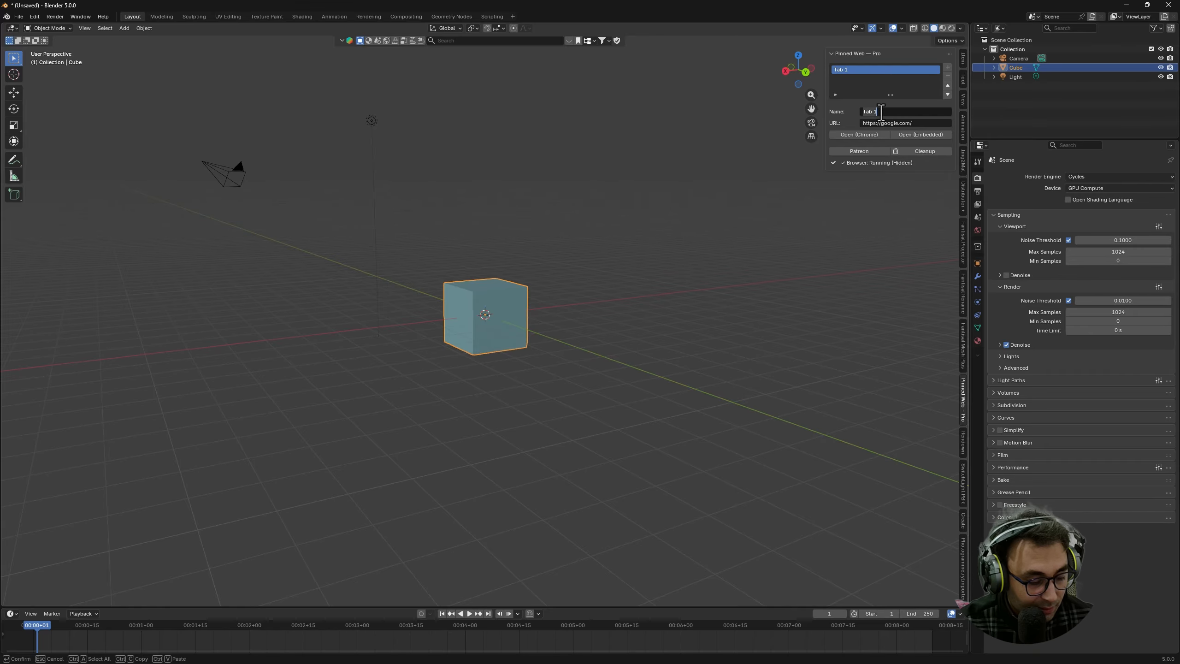
pyautogui.write('Go')
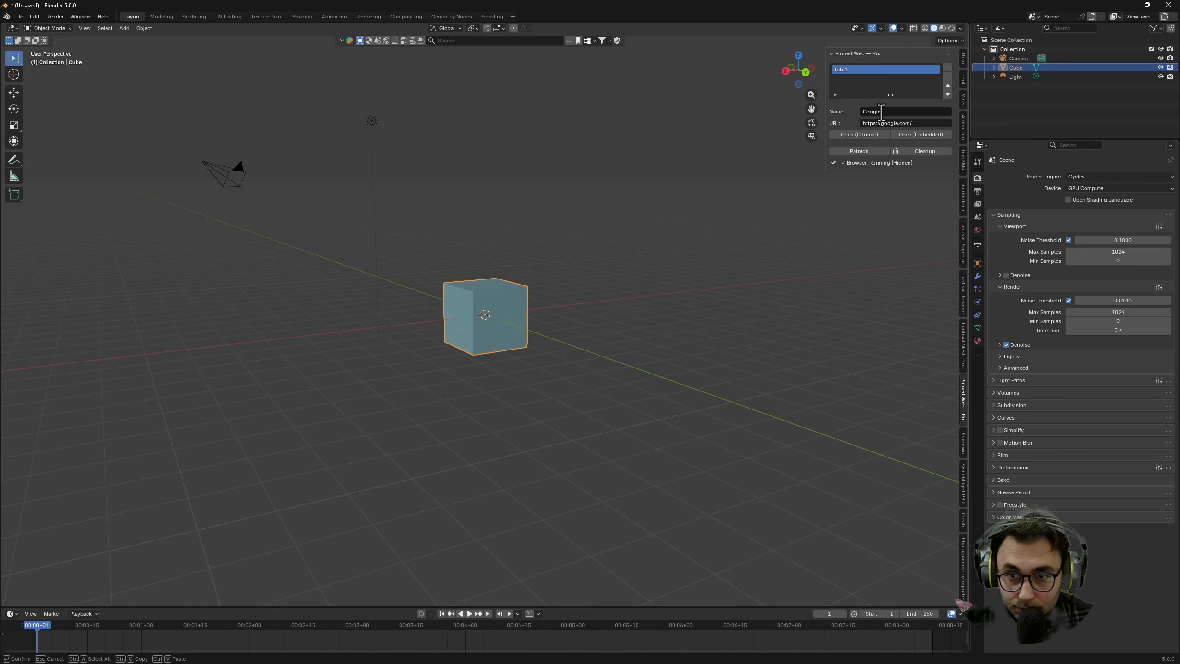
pyautogui.write('ogle')
pyautogui.press('Return')
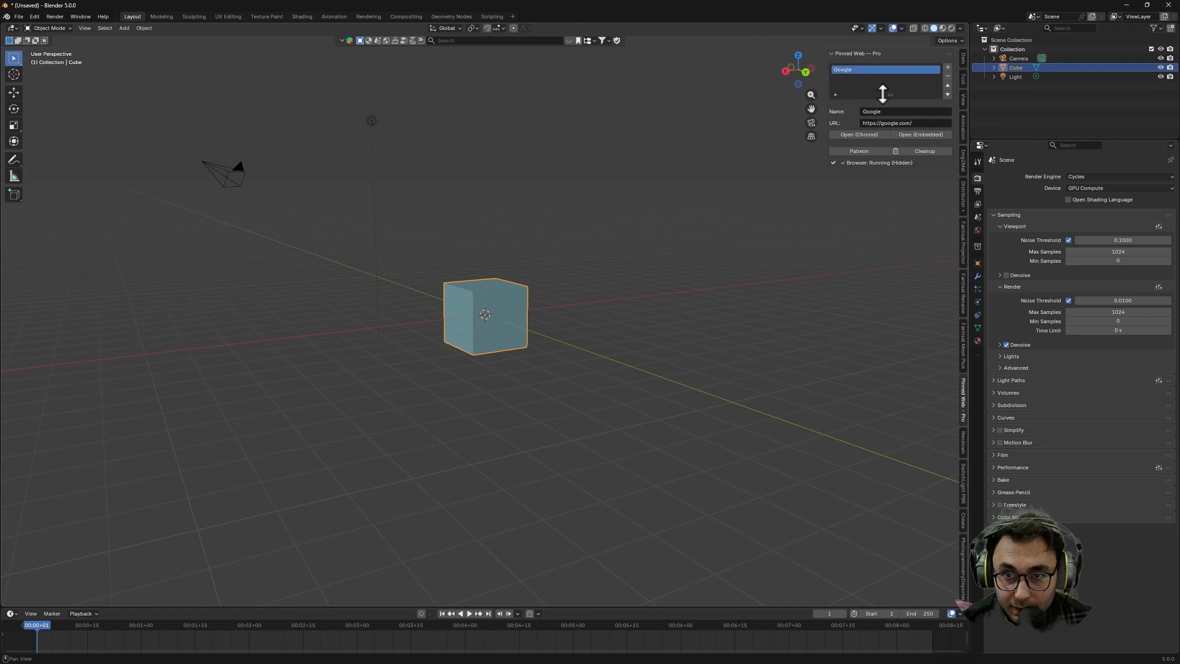
# Step: Enlarge the web tab list in the Pinned Web — Pro panel and add a second tab named Youtube
pyautogui.moveTo(883, 93); pyautogui.dragTo(882, 101)
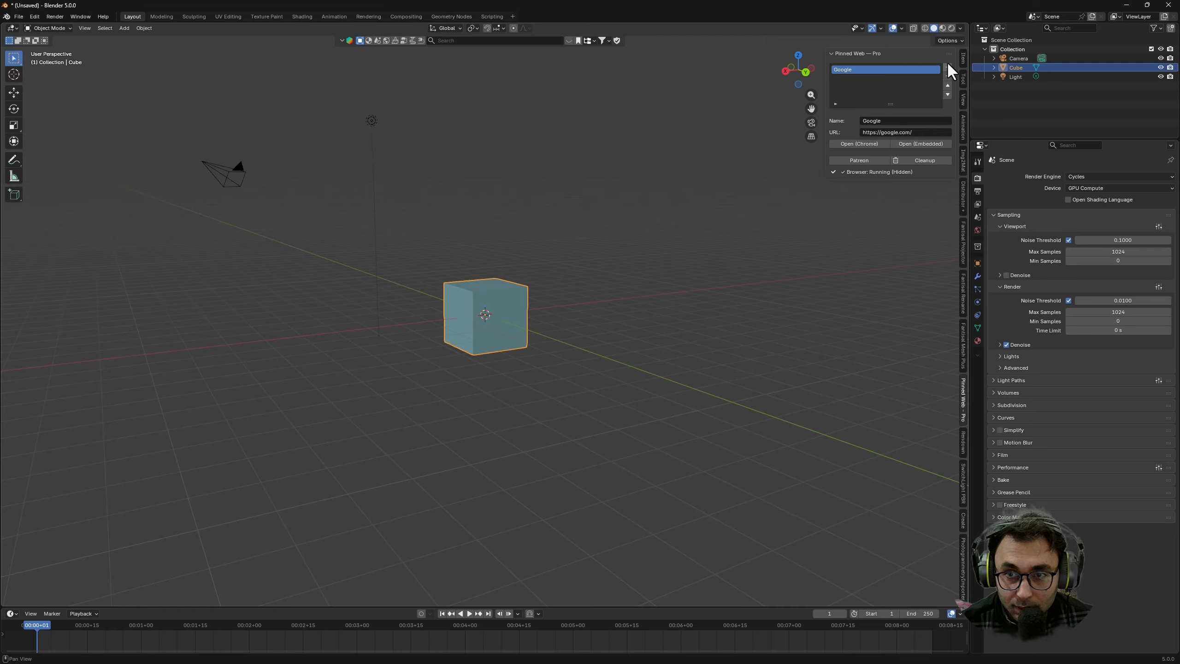
pyautogui.click(947, 68)
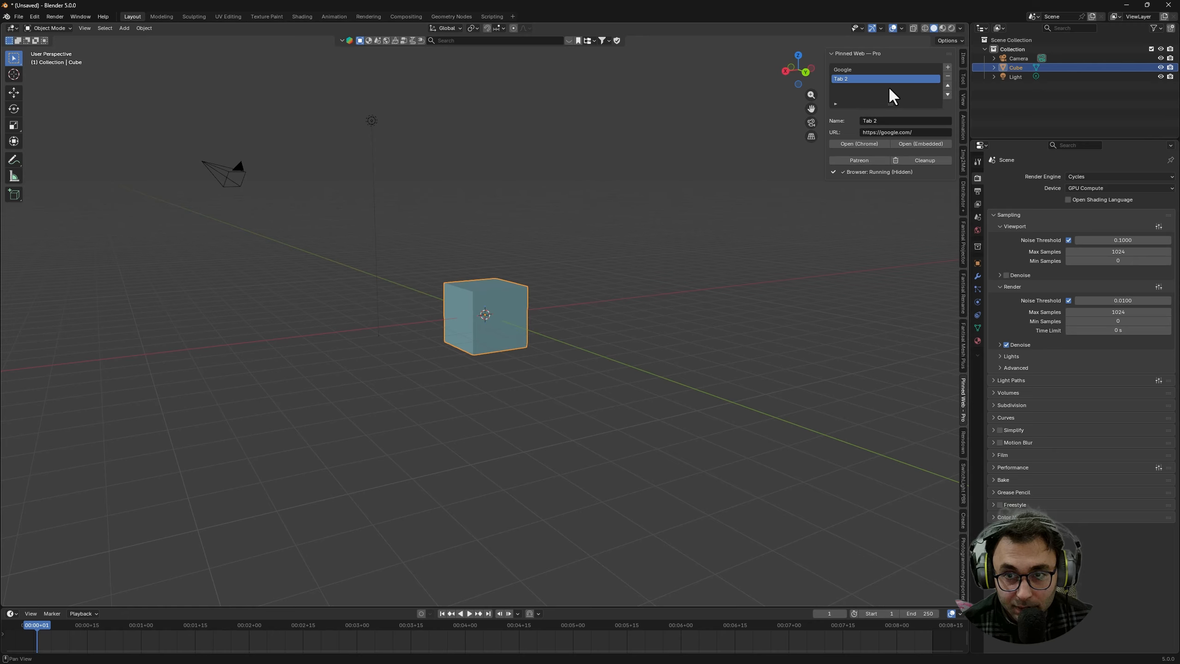
pyautogui.click(883, 121)
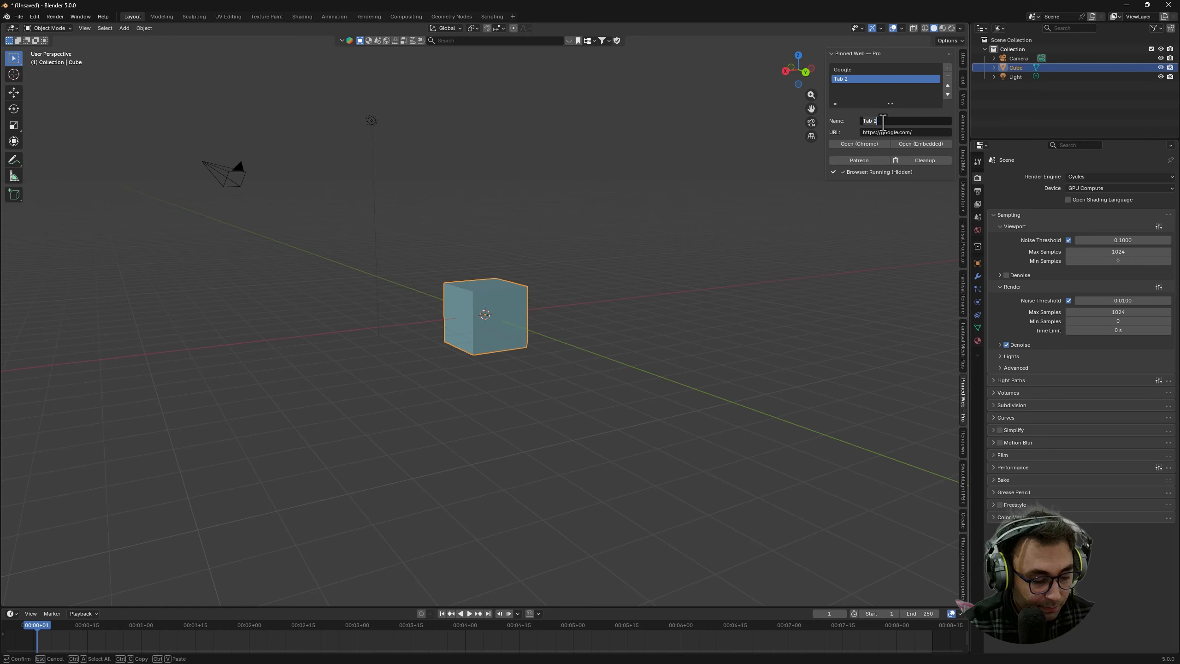
pyautogui.write('Y')
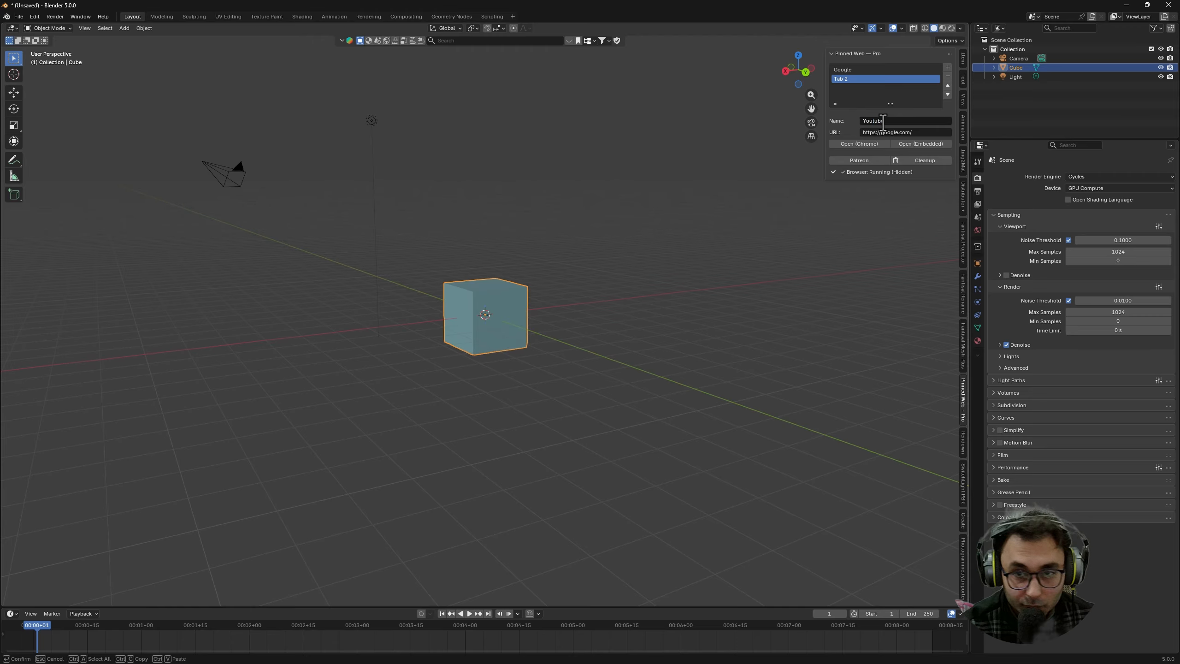
pyautogui.write('outube')
pyautogui.press('Return')
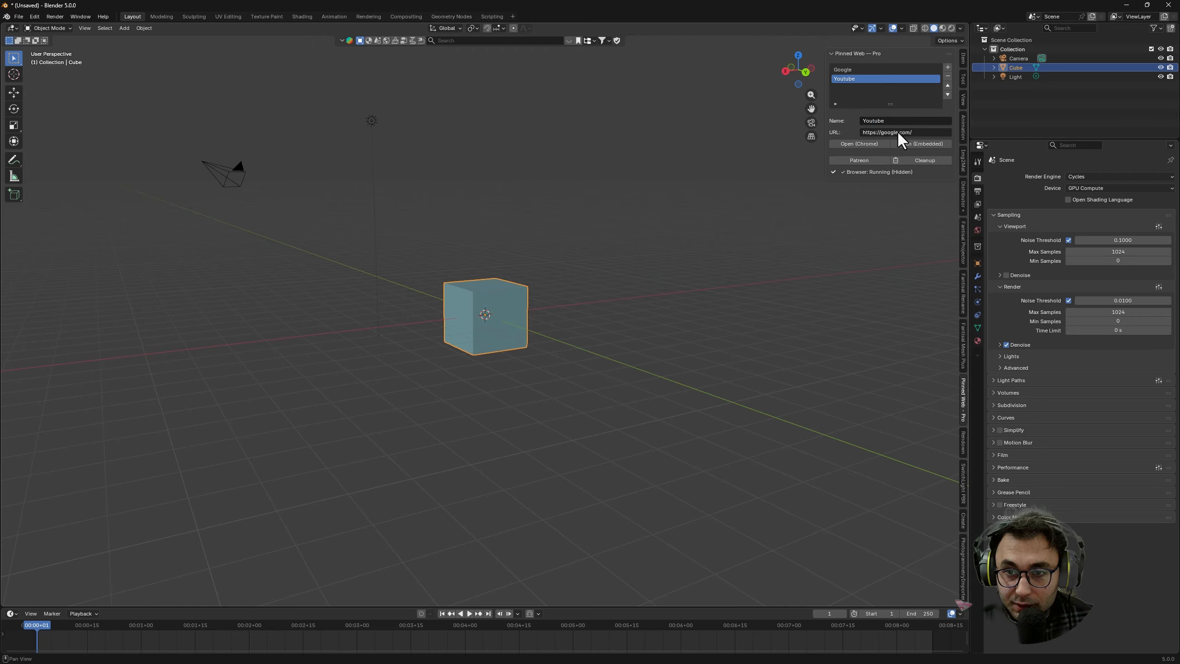
pyautogui.click(897, 131)
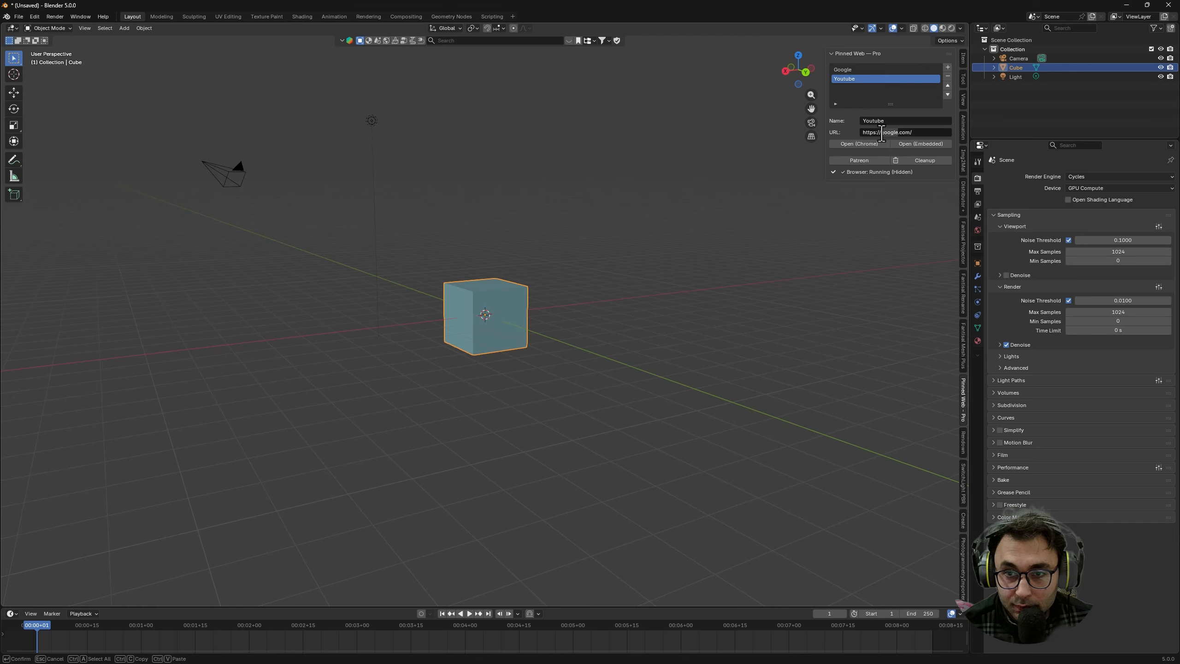
pyautogui.write('youtub')
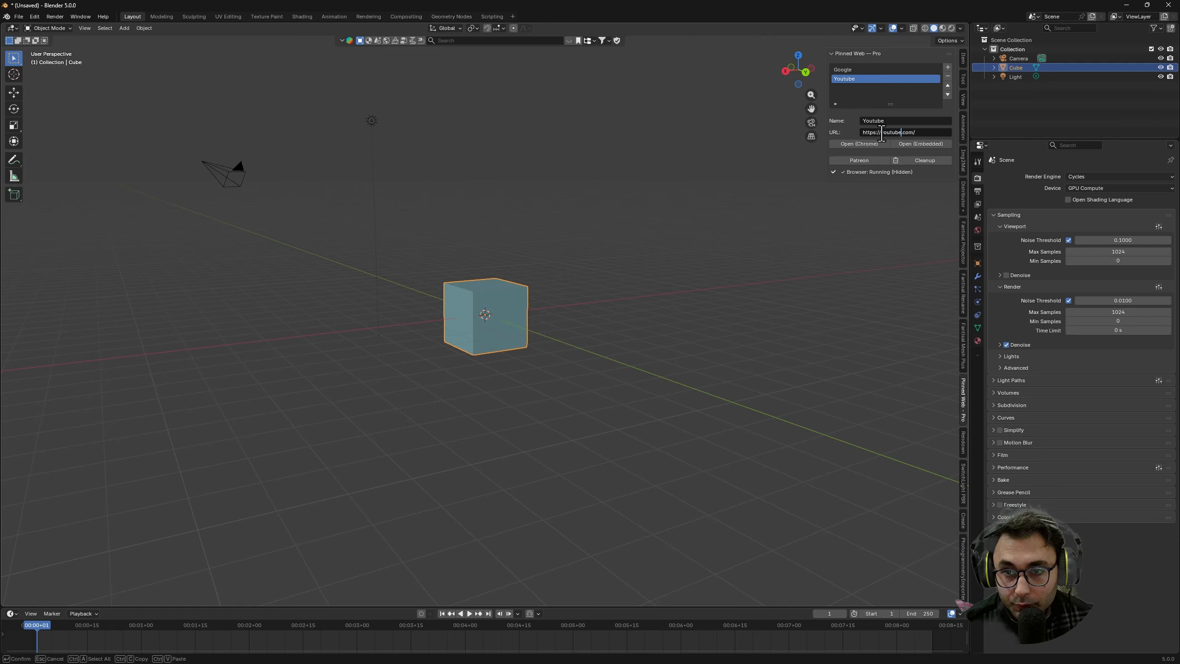
pyautogui.click(940, 135)
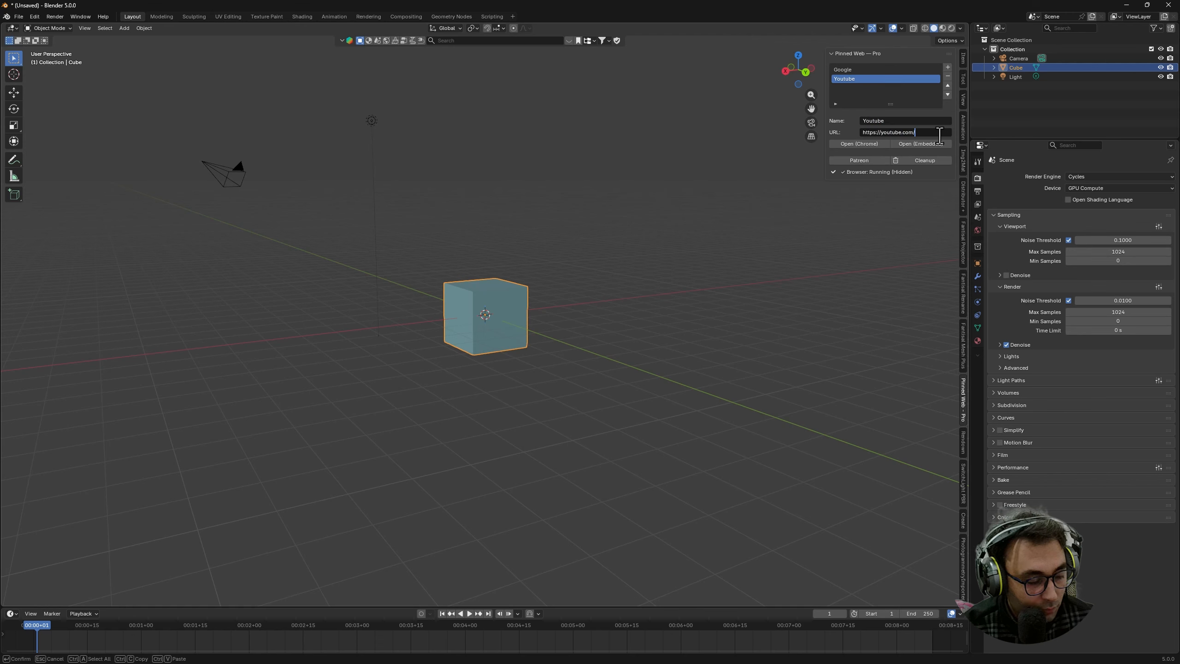
pyautogui.write('@Salman')
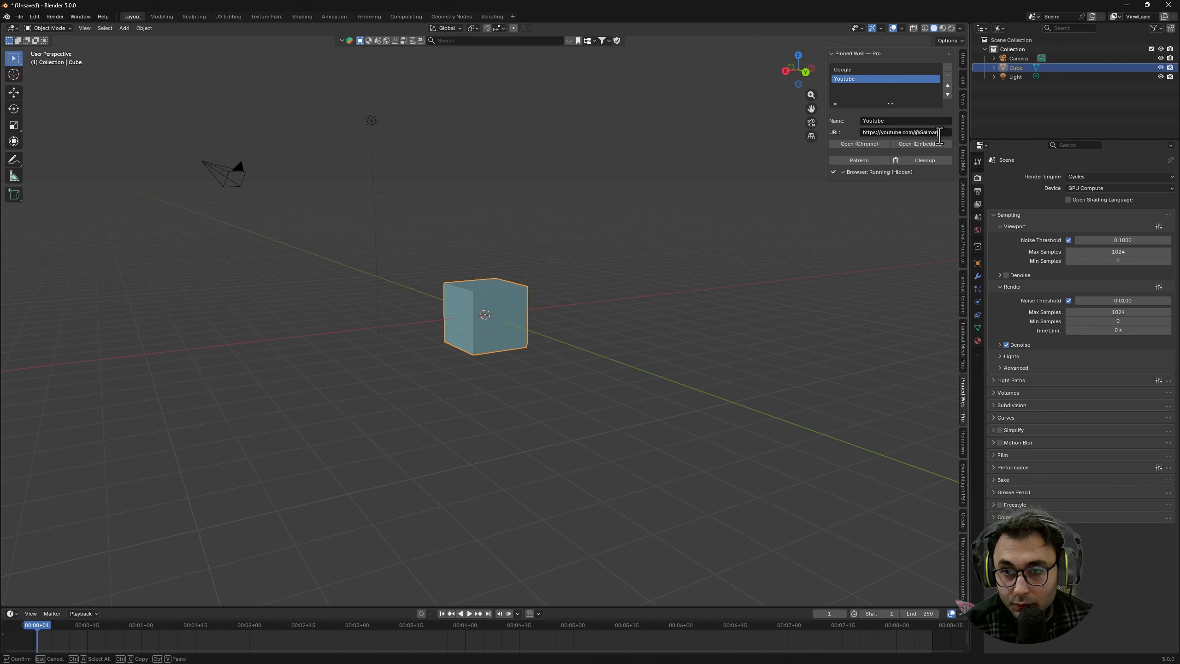
pyautogui.write('Ameer')
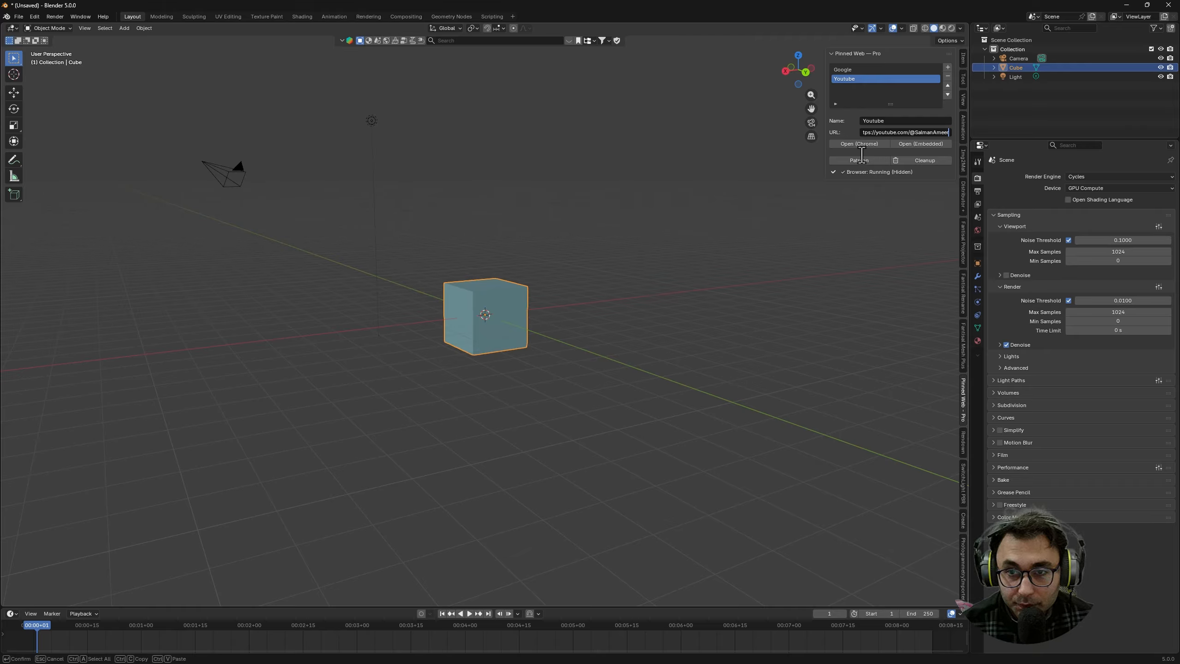
pyautogui.press('Return')
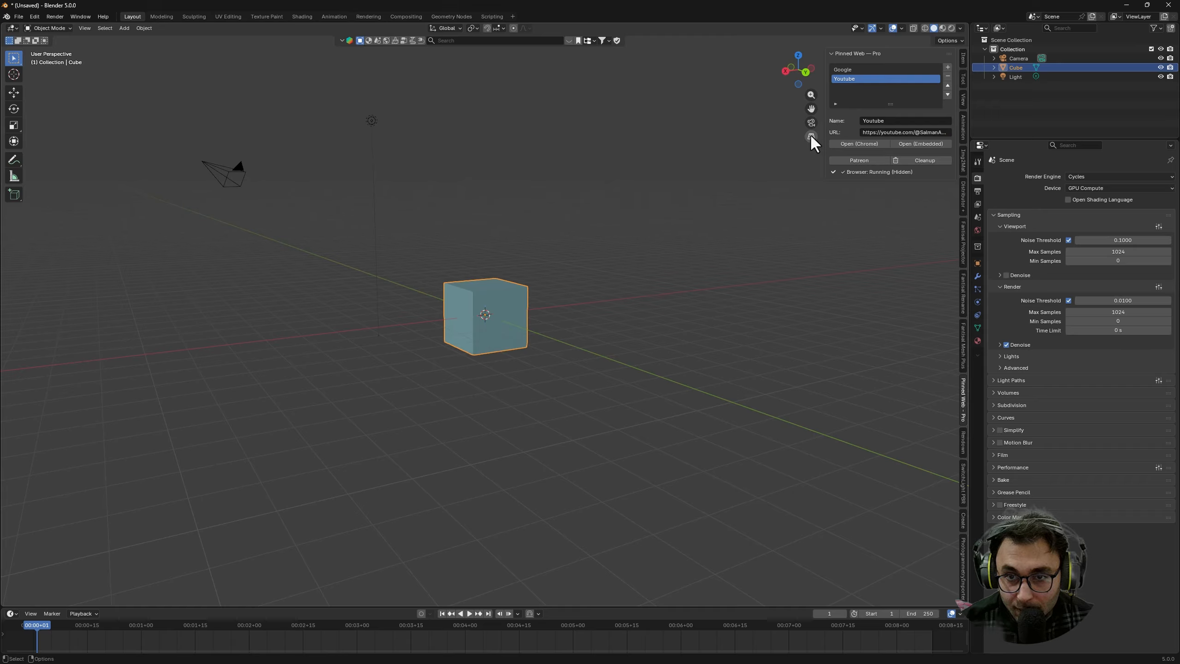
# Step: Widen the viewport sidebar and switch back and forth between the Google and Youtube tabs, leaving Youtube selected
pyautogui.moveTo(825, 133); pyautogui.dragTo(760, 131)
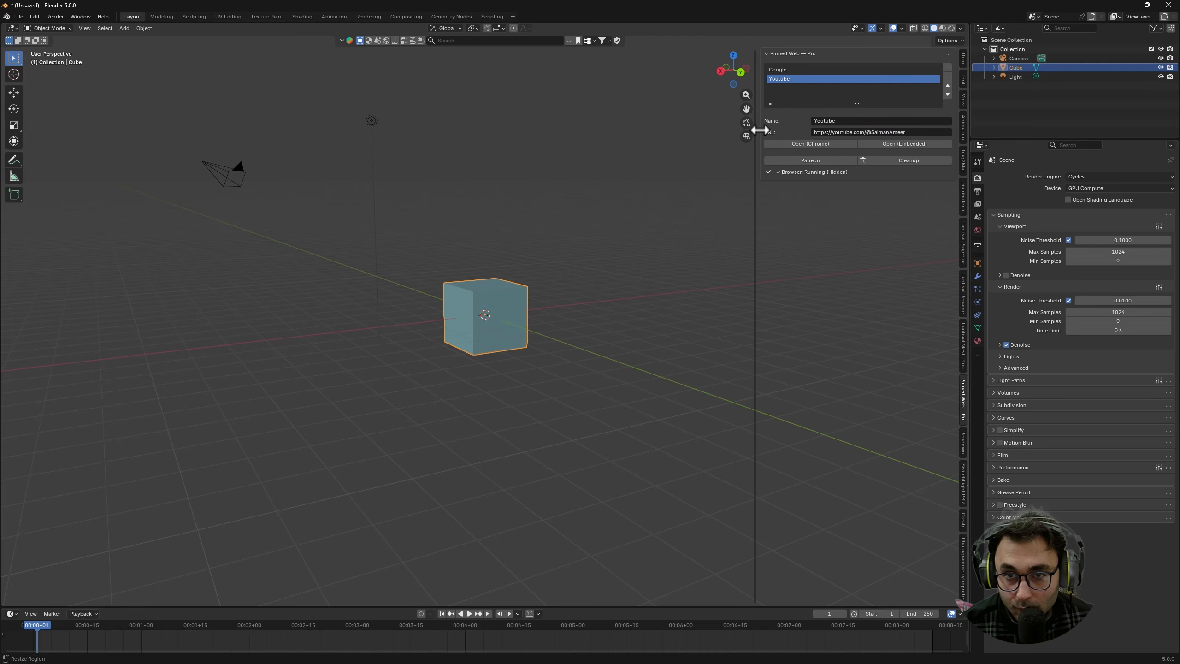
pyautogui.click(783, 69)
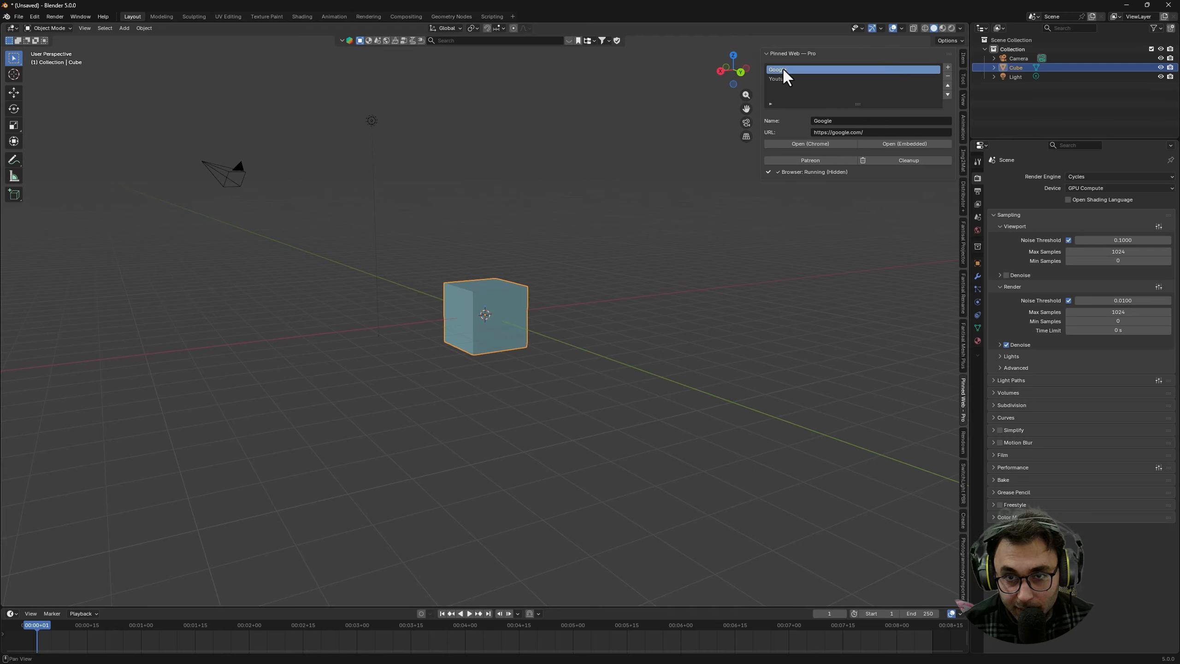
pyautogui.click(783, 78)
pyautogui.click(783, 70)
pyautogui.click(786, 78)
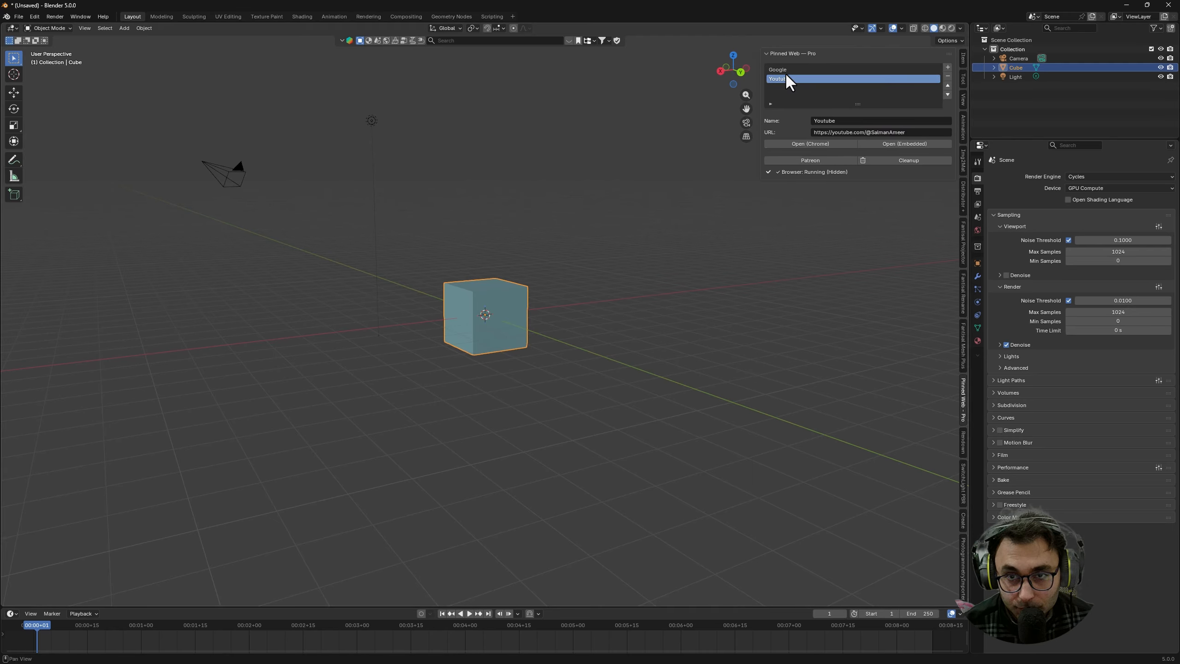
pyautogui.click(785, 70)
pyautogui.click(791, 78)
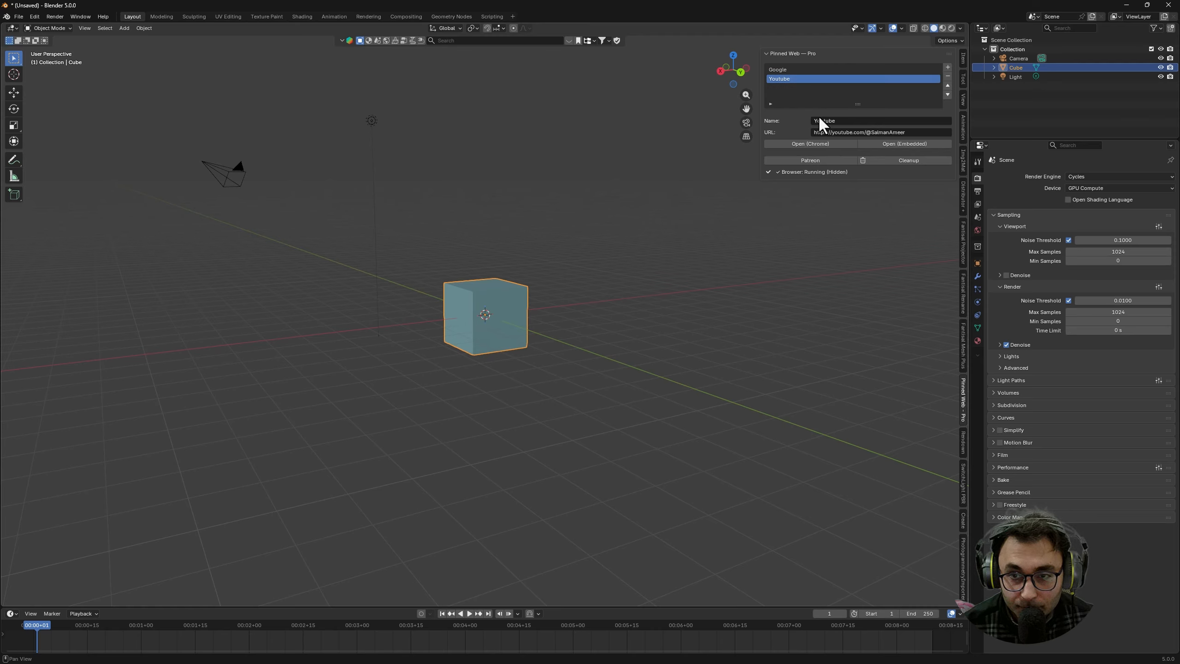
# Step: Clean up the running browser process, narrow the sidebar slightly and open the Youtube tab in the embedded browser
pyautogui.click(904, 161)
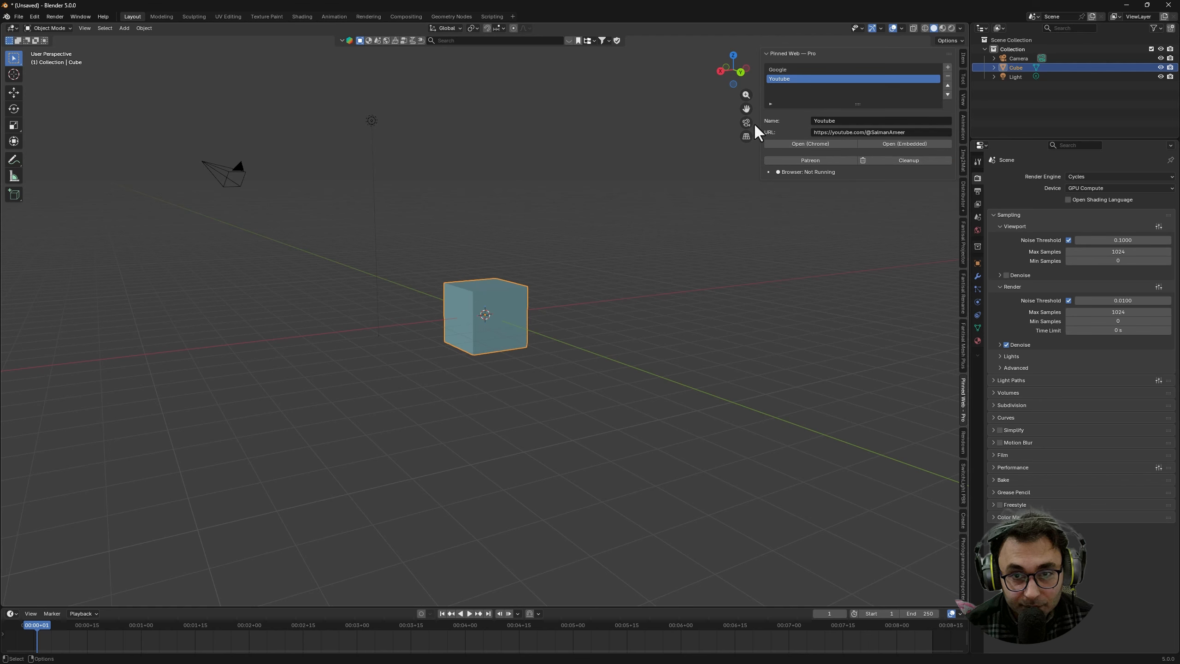
pyautogui.moveTo(761, 122); pyautogui.dragTo(772, 123)
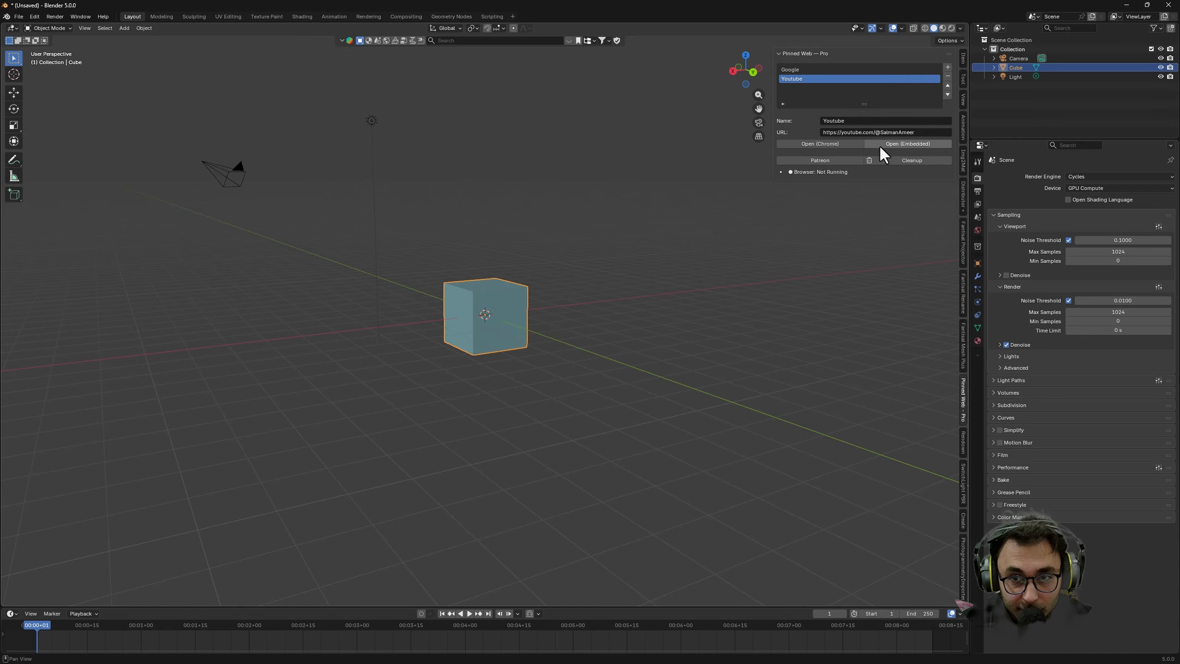
pyautogui.click(910, 145)
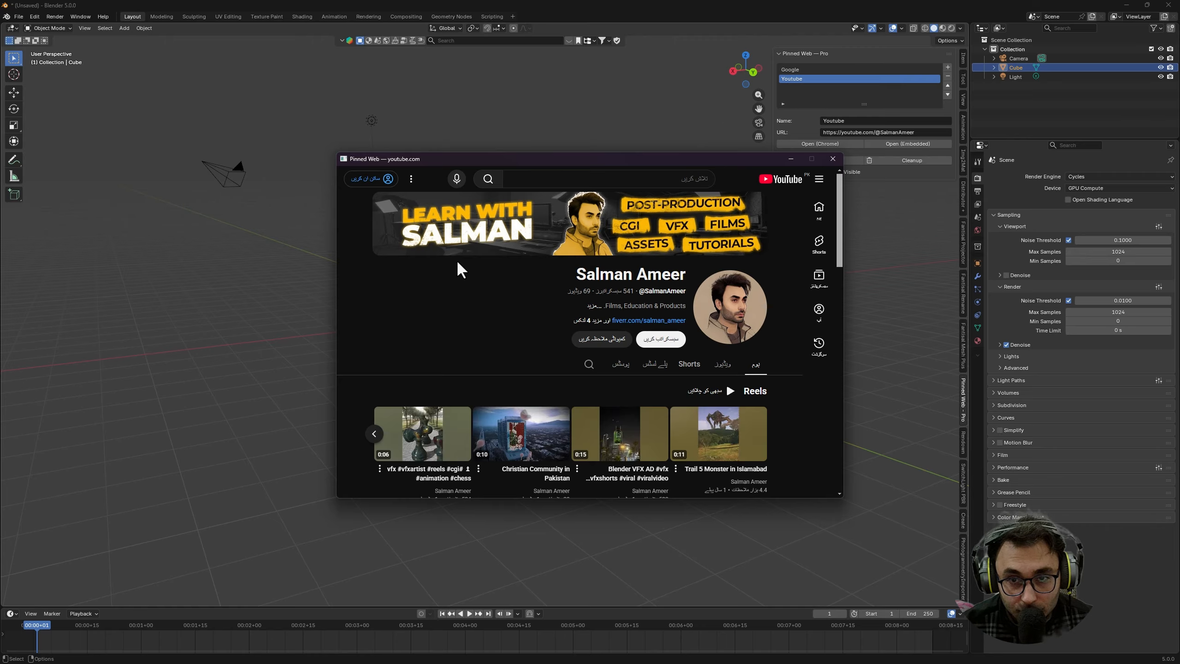
# Step: Change the YouTube page's display language to English (US) and look over the channel page
pyautogui.click(411, 179)
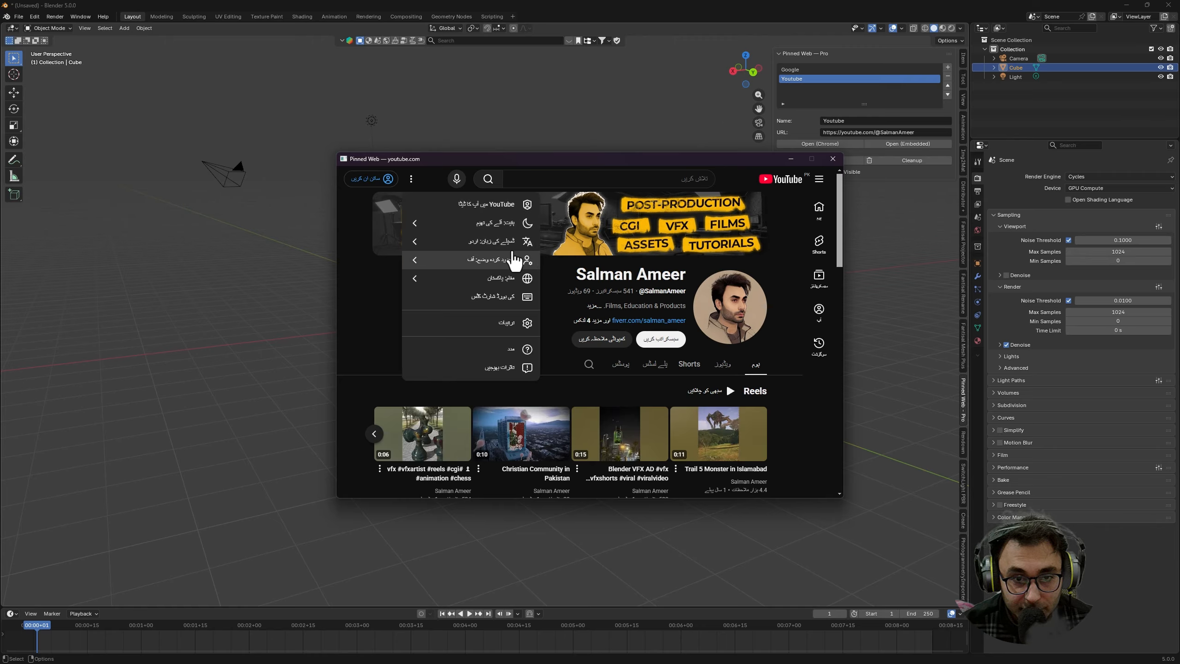
pyautogui.click(513, 242)
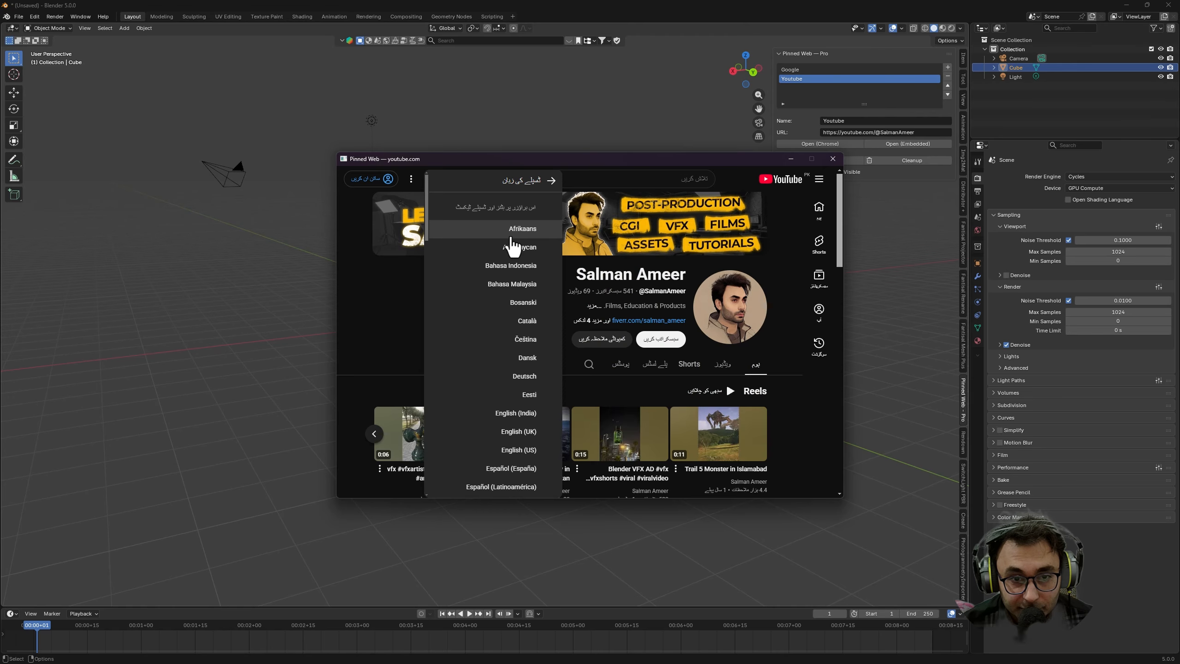
pyautogui.click(530, 448)
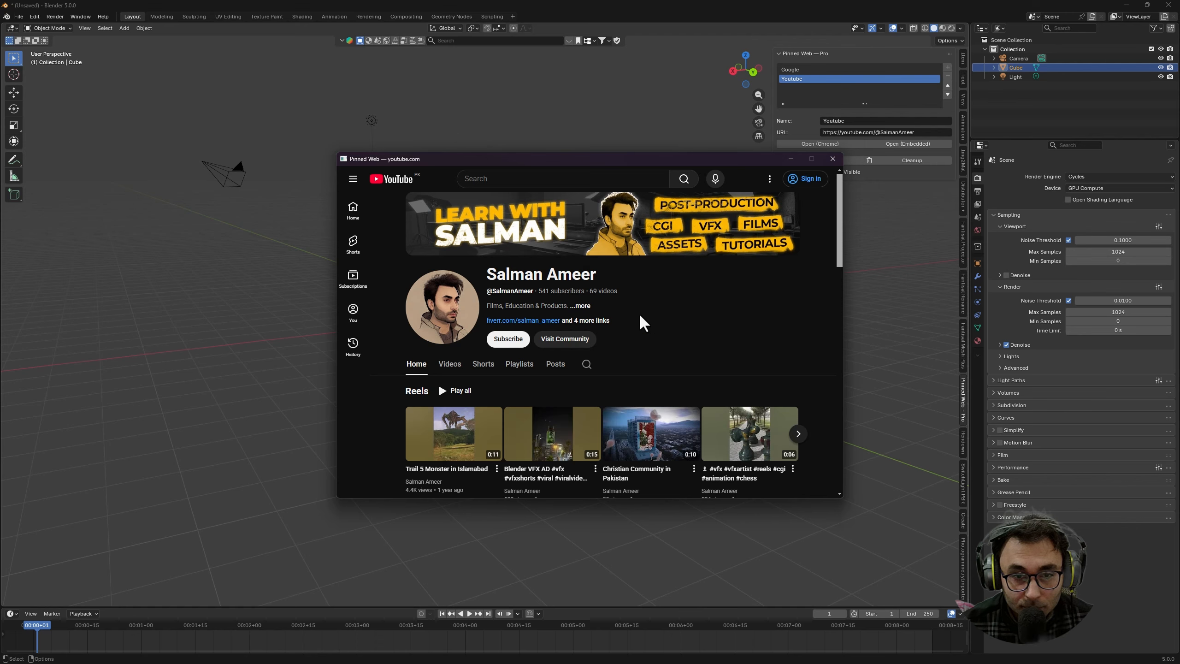
pyautogui.scroll(-2, 643, 323)
pyautogui.scroll(2, 640, 330)
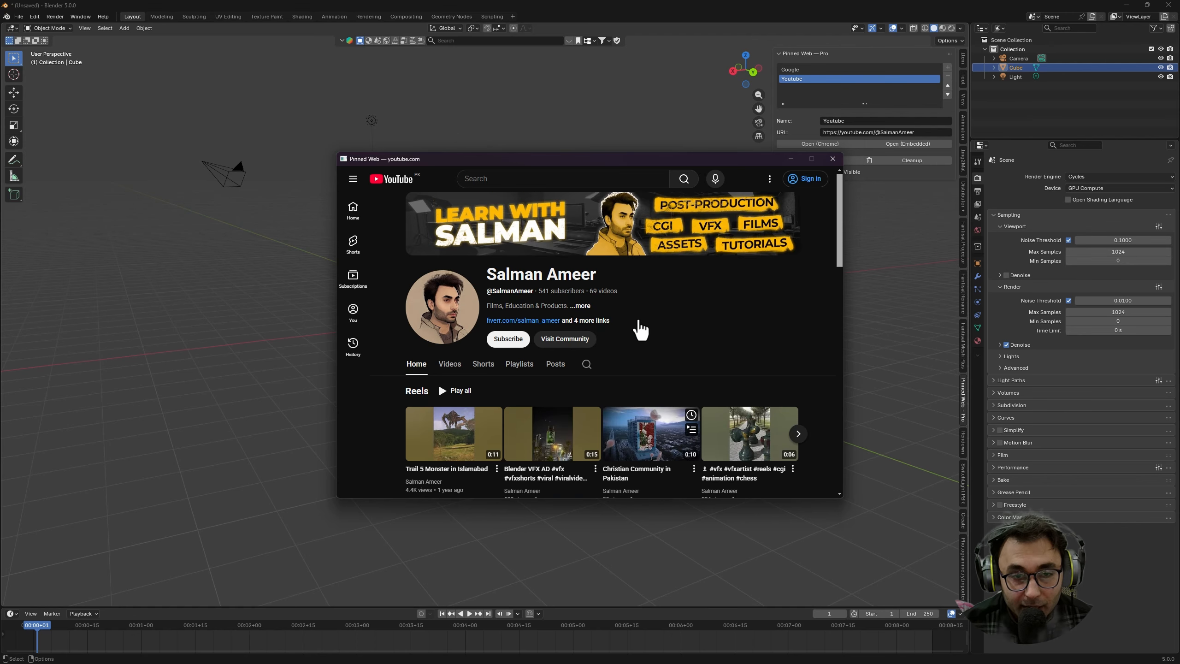
# Step: Shrink the pinned YouTube window into the screen corner beneath the render properties and narrow the viewport sidebar
pyautogui.moveTo(453, 159); pyautogui.dragTo(797, 333)
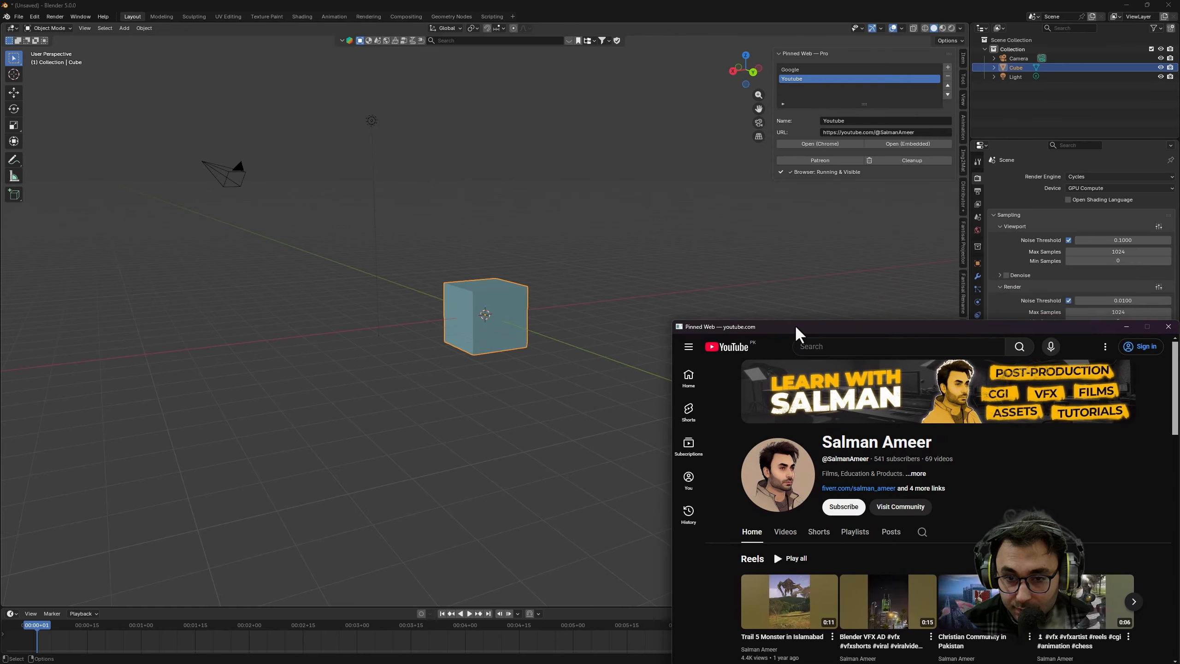
pyautogui.moveTo(671, 324); pyautogui.dragTo(964, 474)
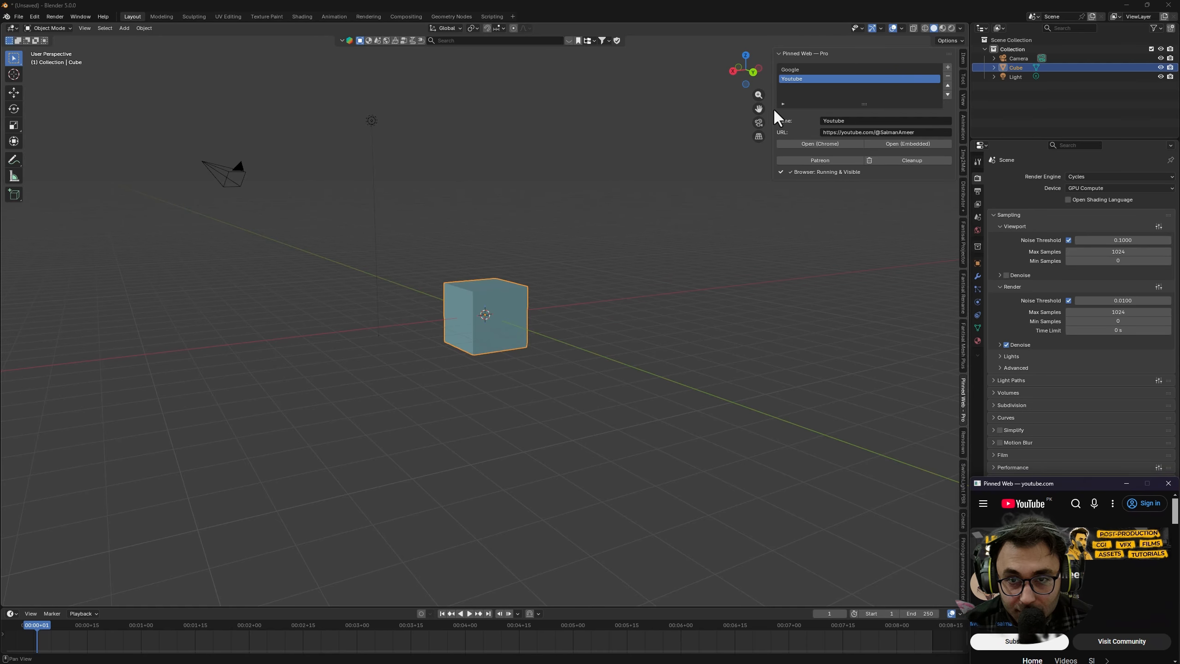
pyautogui.moveTo(773, 106); pyautogui.dragTo(840, 113)
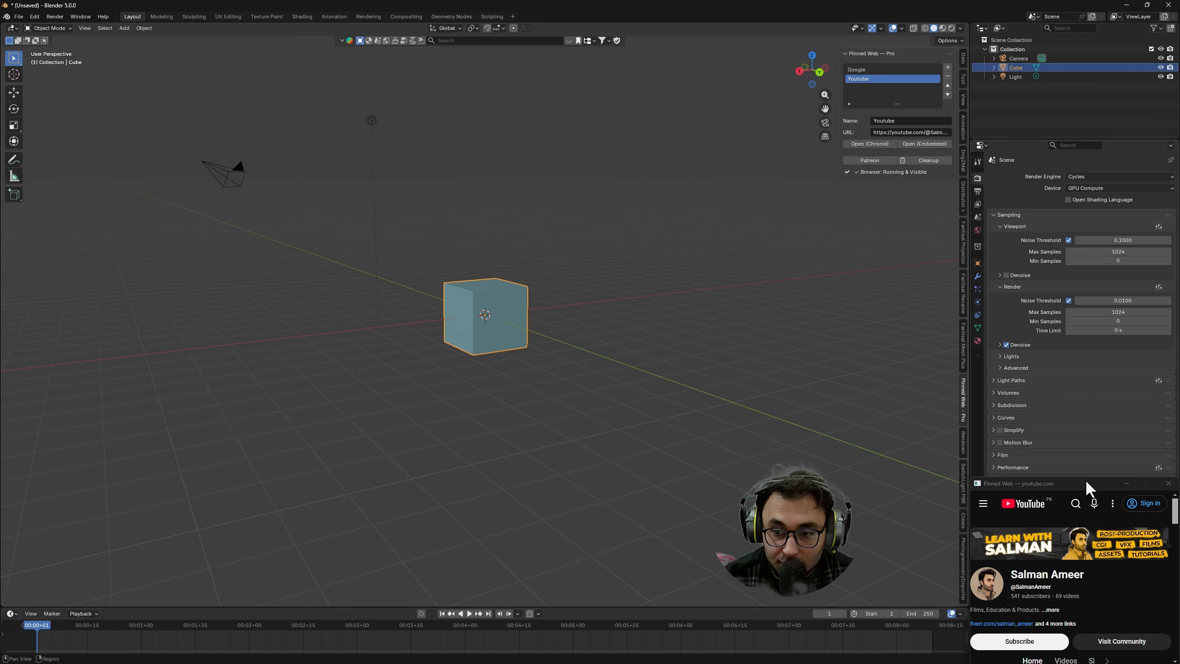
pyautogui.moveTo(552, 293); pyautogui.dragTo(535, 324, button='middle')
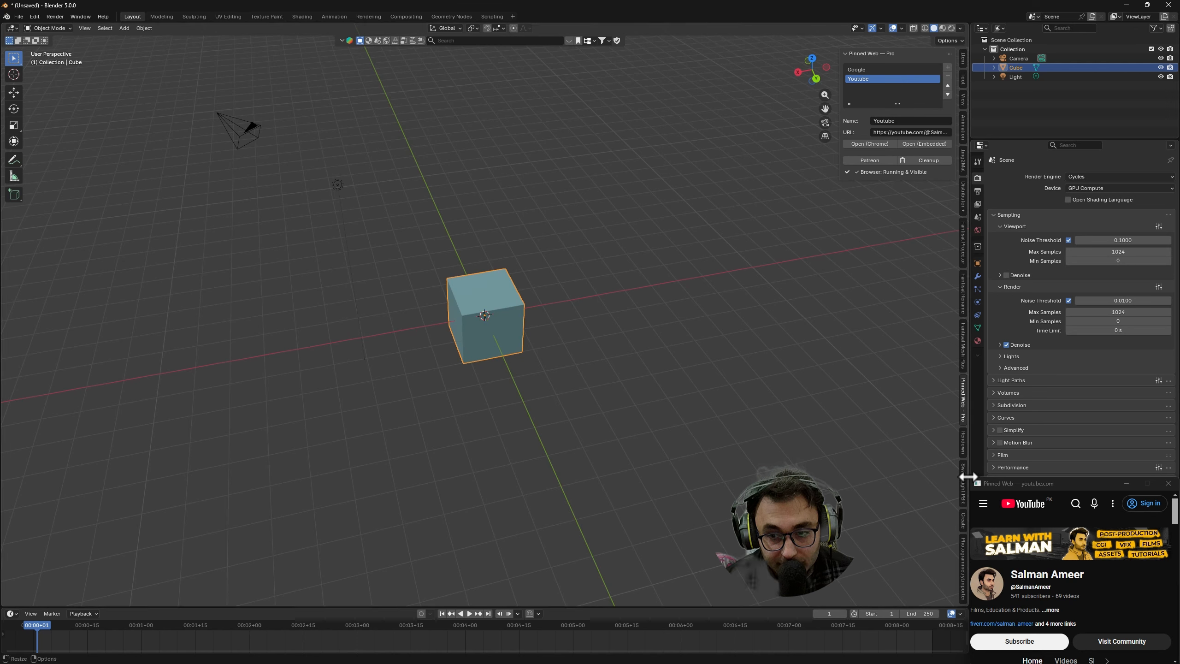
pyautogui.moveTo(972, 479); pyautogui.dragTo(983, 526)
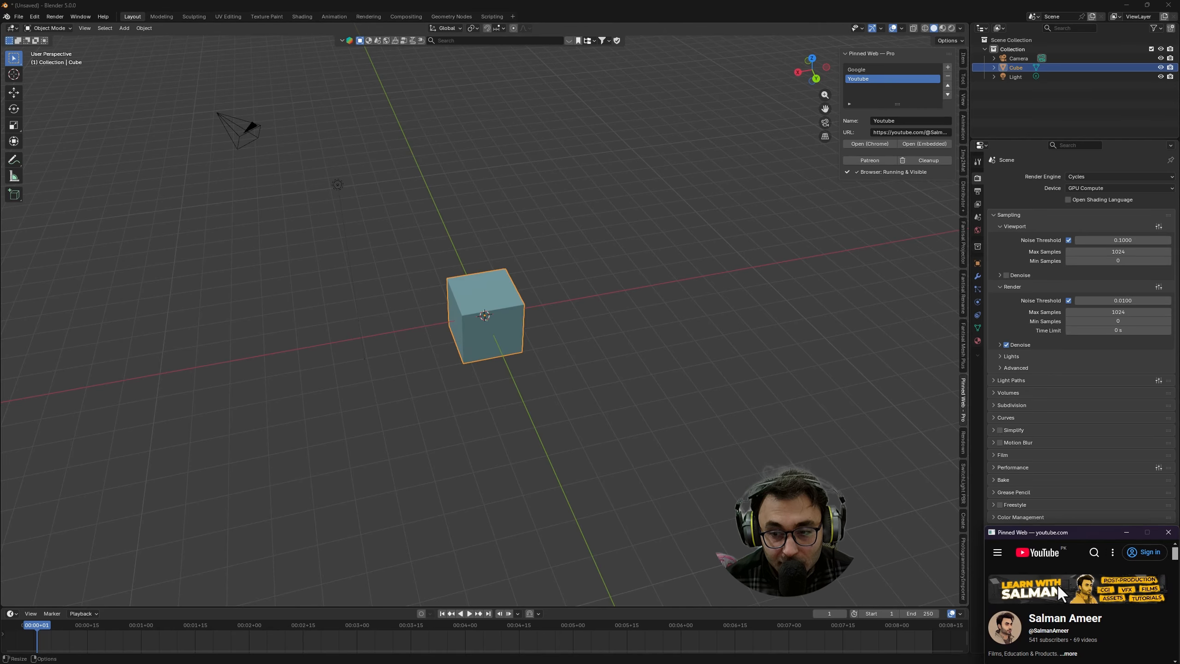
# Step: Find the Random Still Generator PRO tutorial on the channel page and play it in the pinned window
pyautogui.scroll(-3, 1057, 583)
pyautogui.scroll(-2, 1057, 587)
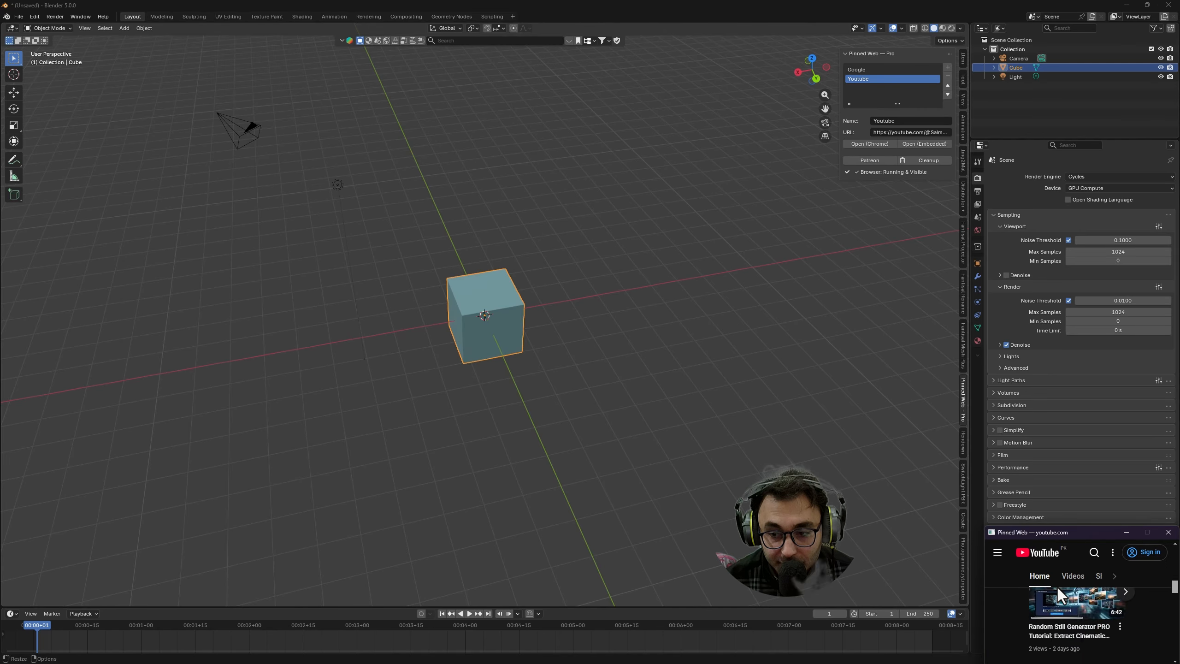
pyautogui.click(1084, 610)
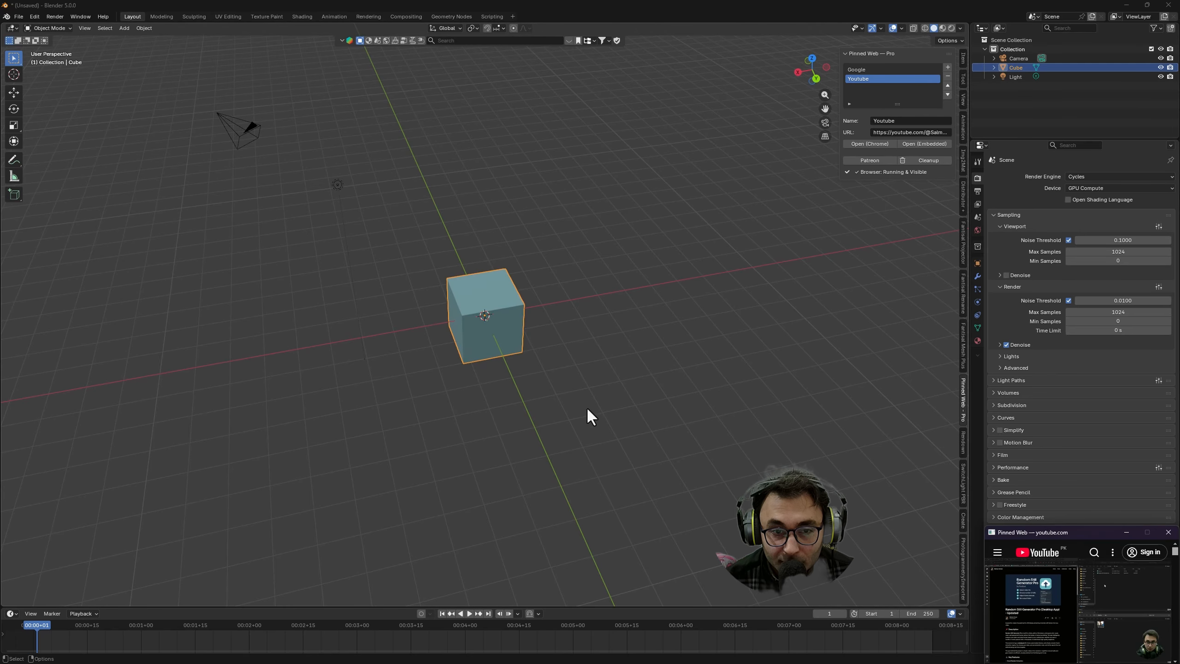
# Step: Orbit around the cube and visit the Sculpting and Modeling workspaces before returning to Layout, checking that the video window remains pinned
pyautogui.moveTo(511, 307)
pyautogui.mouseDown(button='middle')
pyautogui.moveTo(425, 320)
pyautogui.moveTo(451, 228)
pyautogui.moveTo(513, 295)
pyautogui.moveTo(487, 319)
pyautogui.moveTo(512, 329)
pyautogui.mouseUp(button='middle')
pyautogui.moveTo(547, 312); pyautogui.dragTo(498, 305, button='middle')
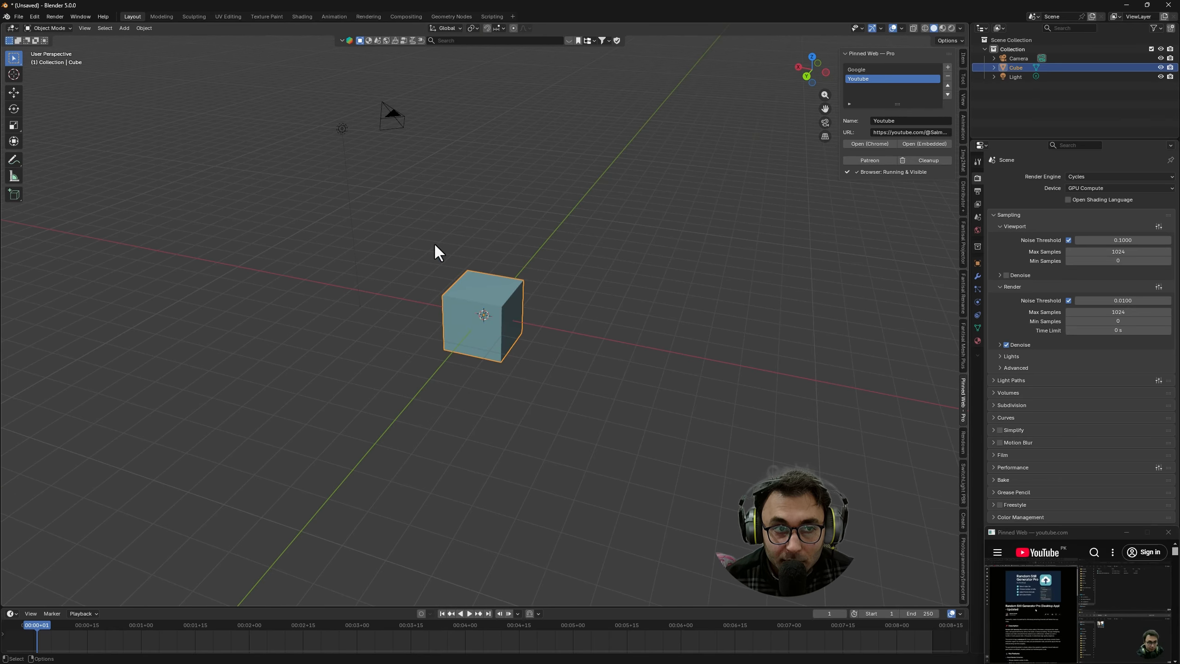
pyautogui.click(198, 14)
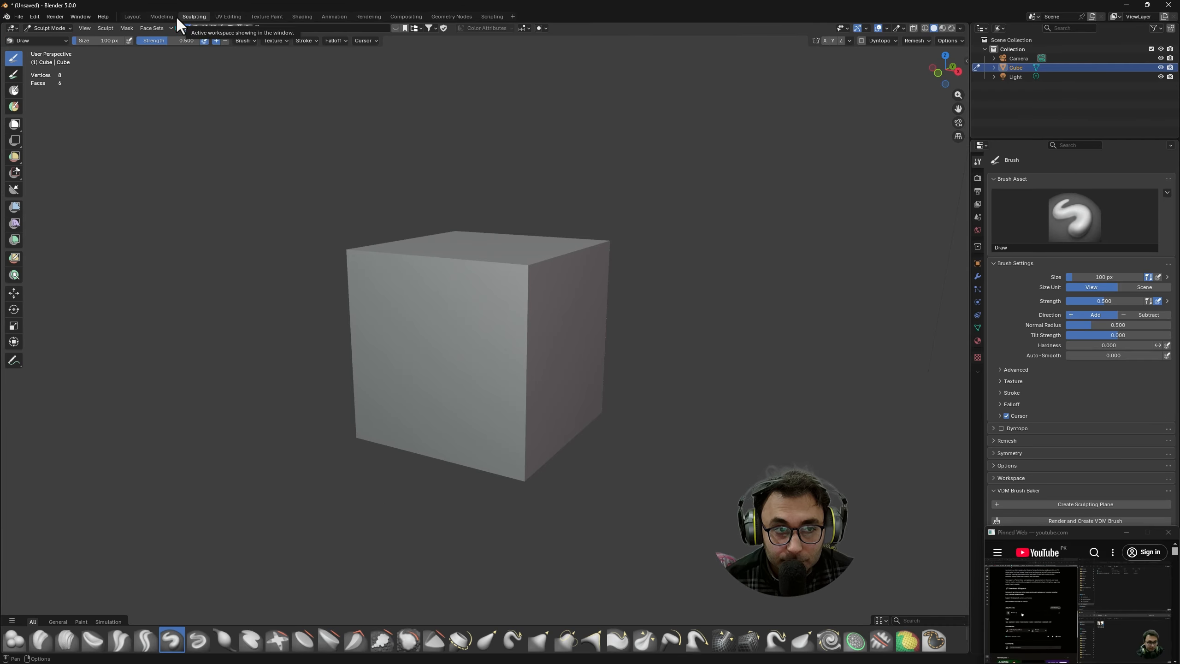
pyautogui.click(152, 15)
pyautogui.click(133, 16)
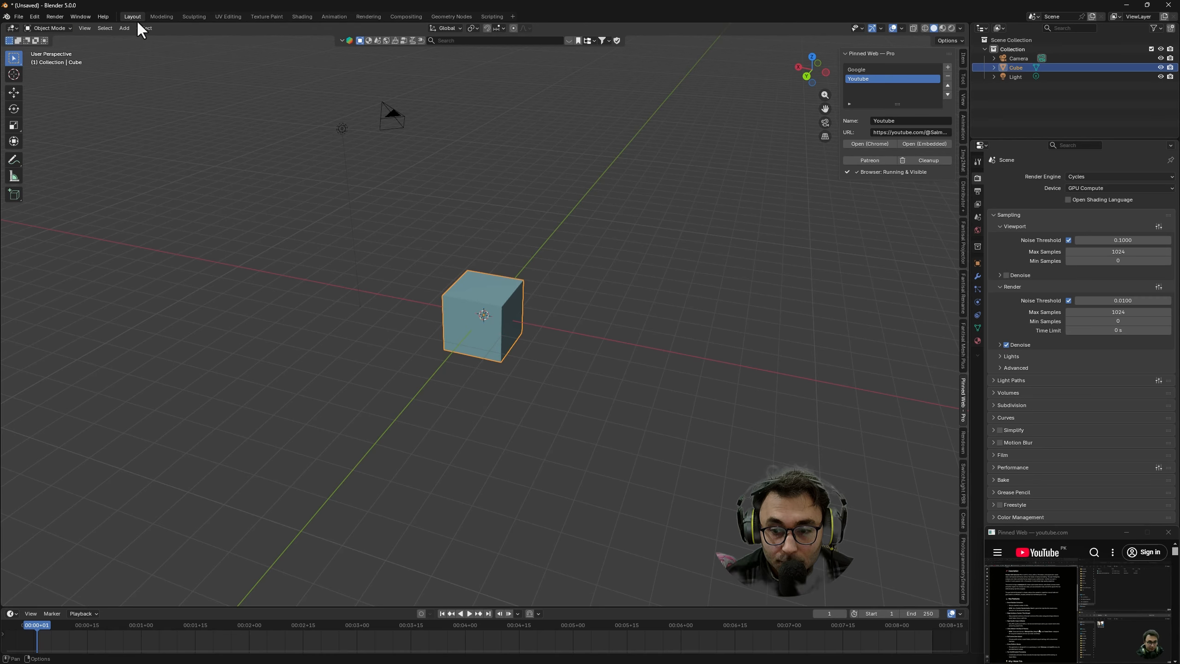
pyautogui.moveTo(579, 256)
pyautogui.mouseDown(button='middle')
pyautogui.moveTo(546, 288)
pyautogui.moveTo(568, 258)
pyautogui.mouseUp(button='middle')
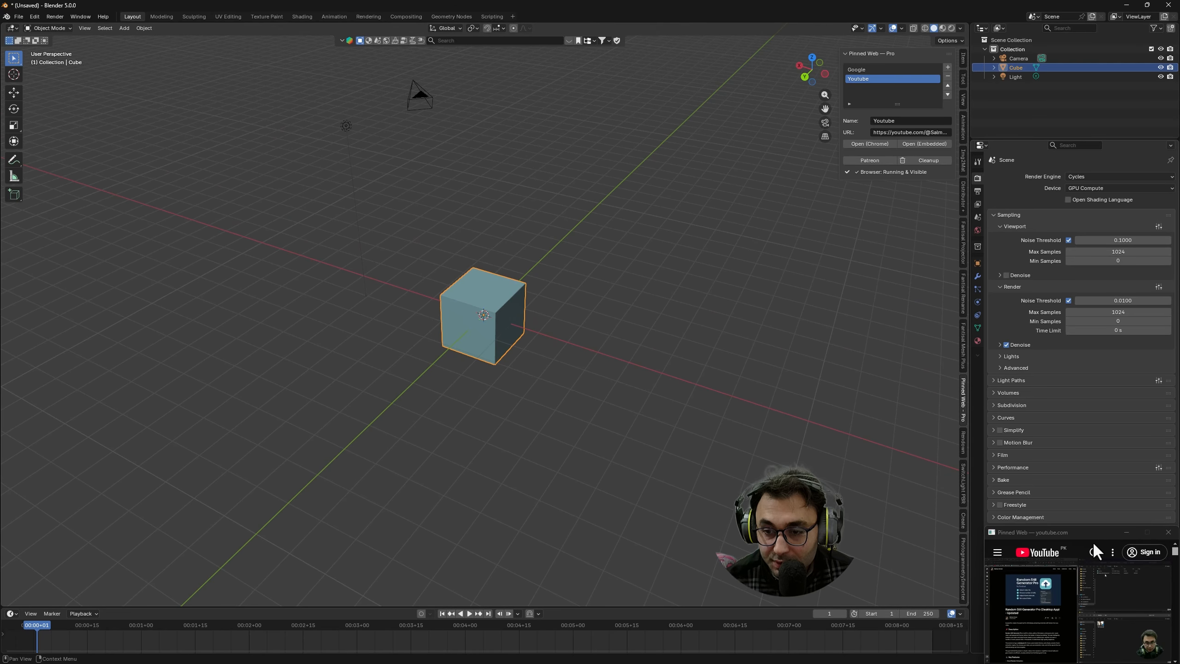
# Step: Close the pinned YouTube window, reopen the Youtube entry in the embedded browser and look over the channel page
pyautogui.click(1080, 531)
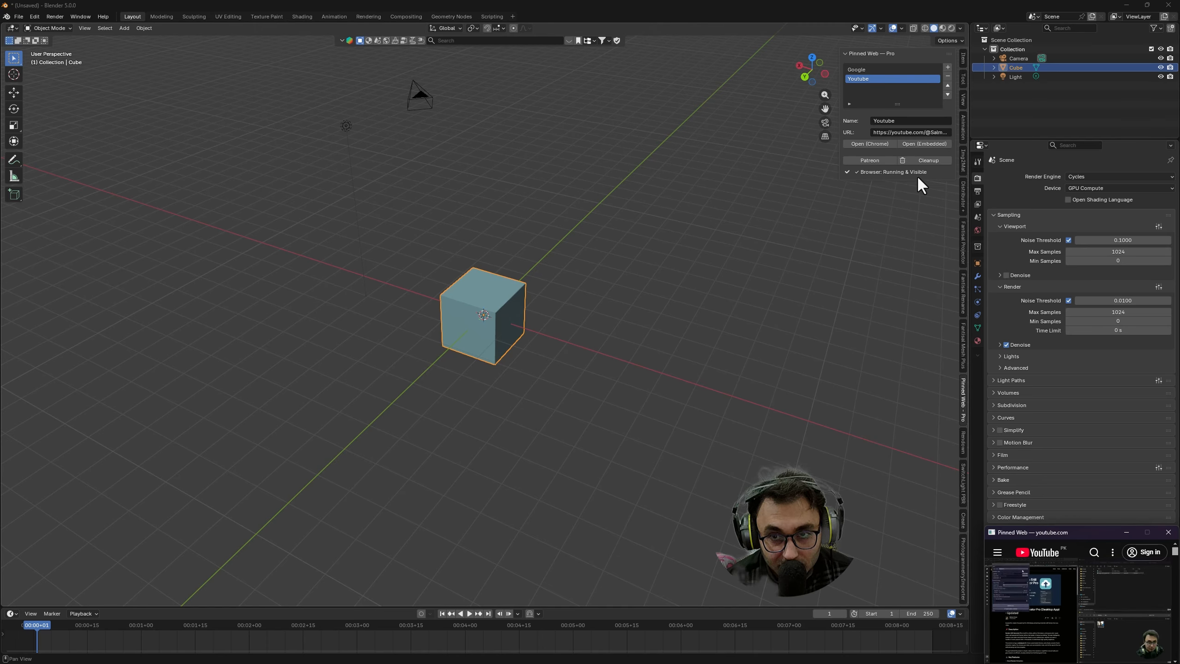
pyautogui.moveTo(1092, 610)
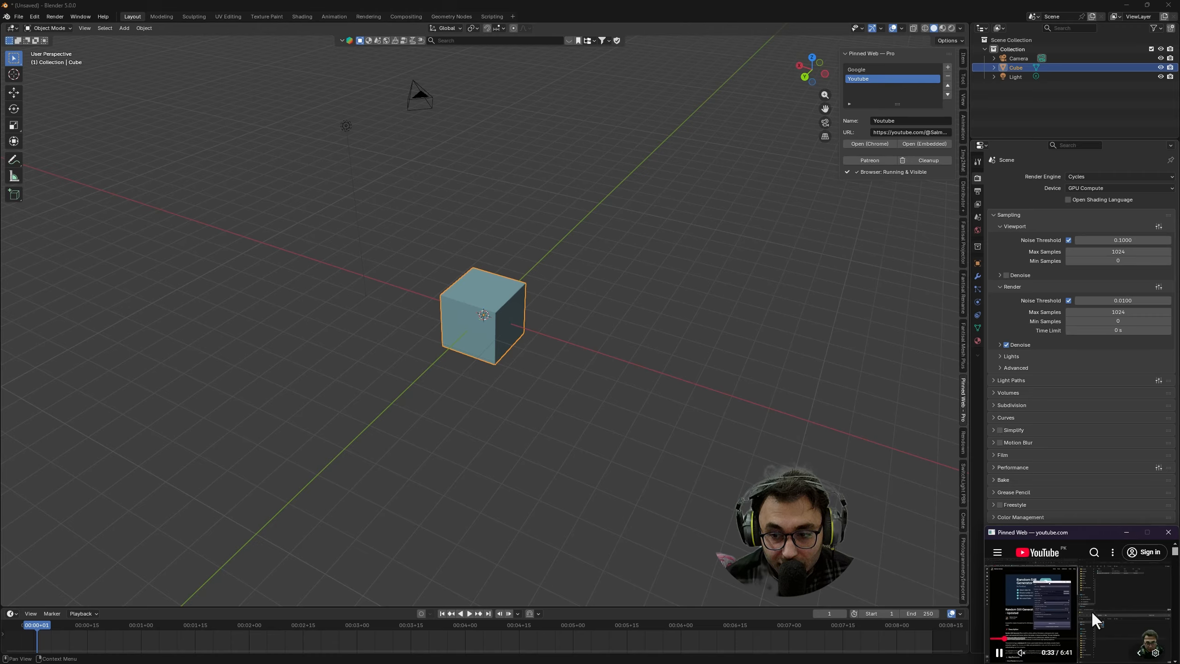
pyautogui.click(1169, 532)
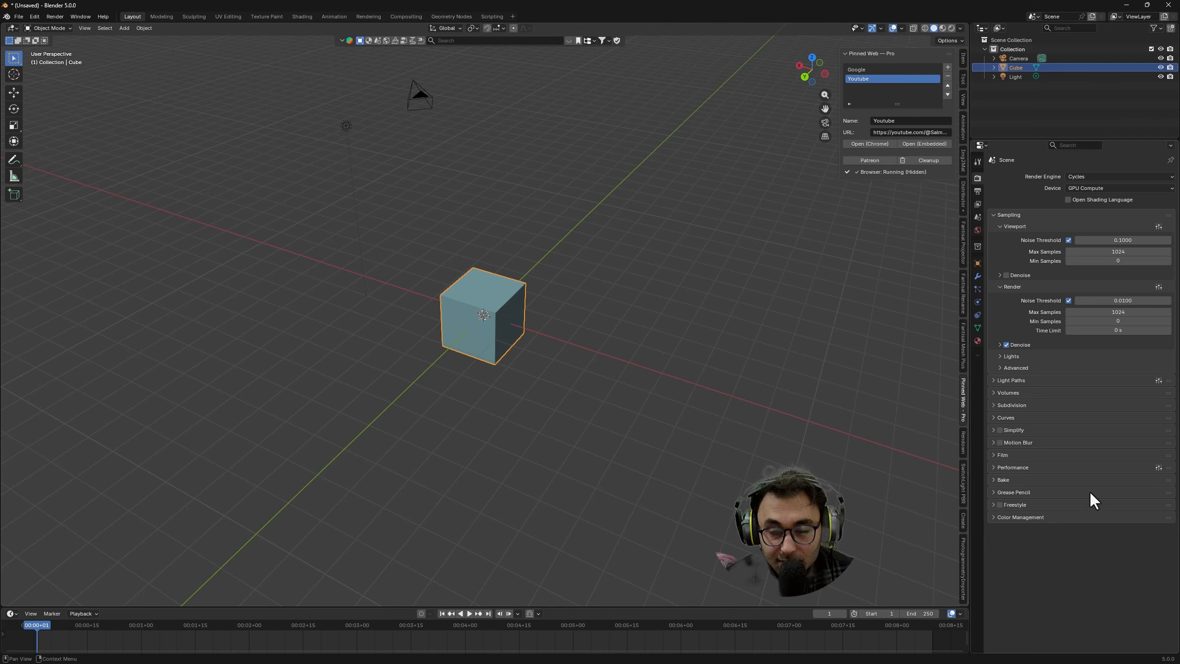
pyautogui.click(913, 144)
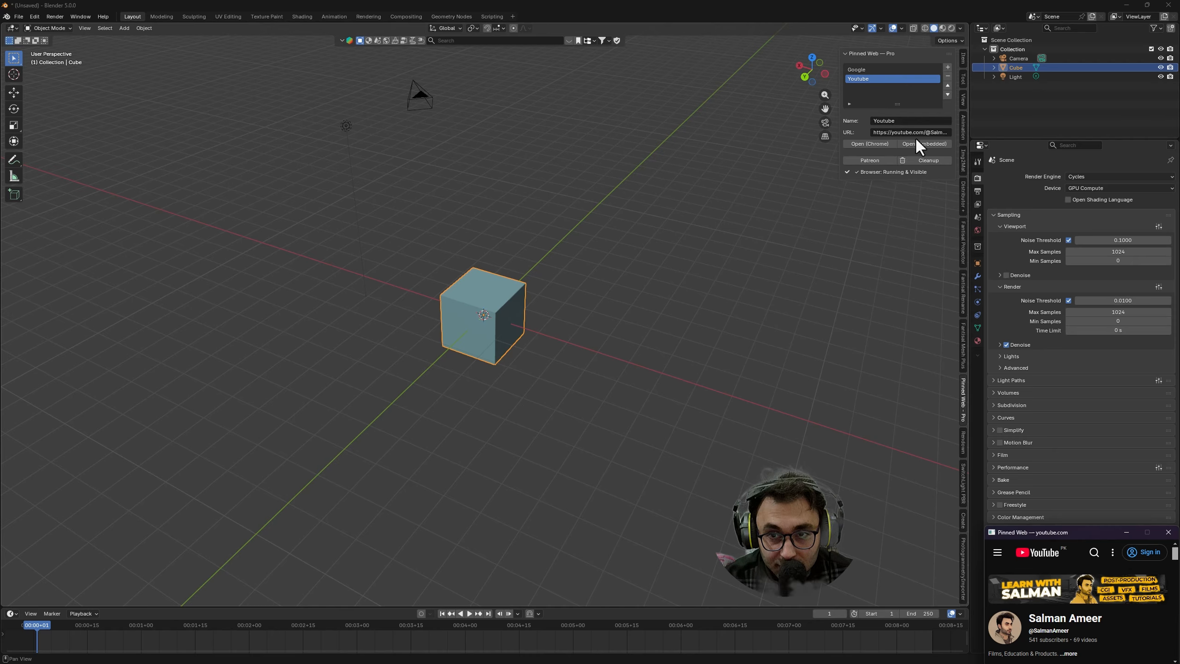
pyautogui.scroll(-3, 1084, 585)
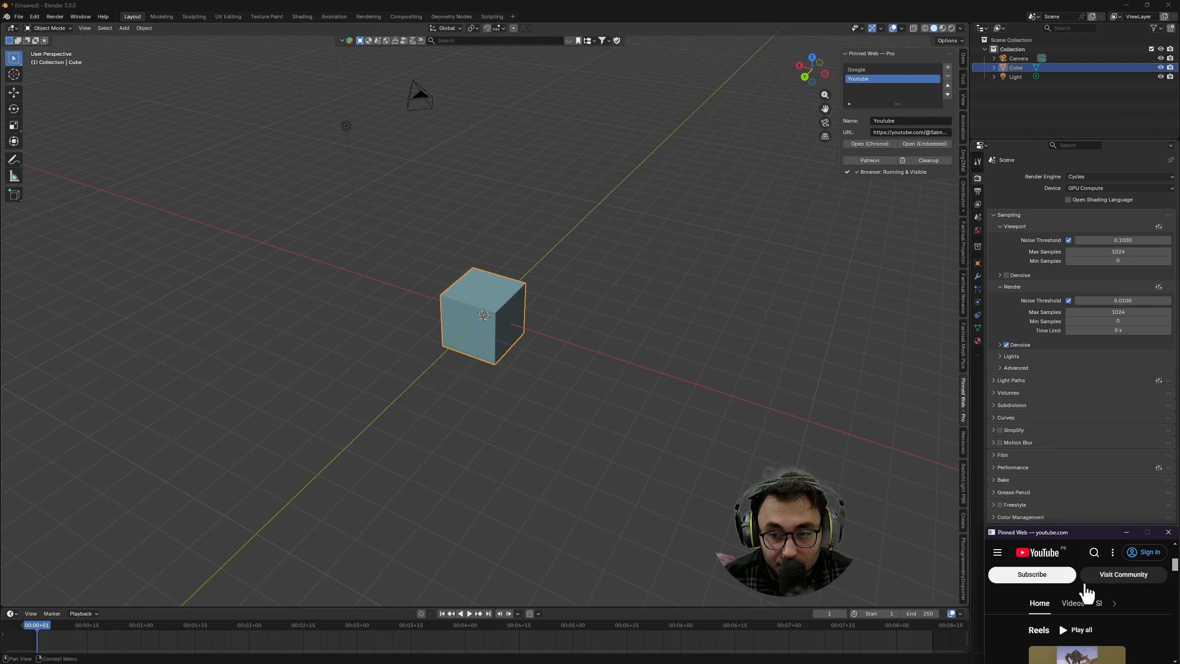
pyautogui.scroll(3, 1084, 584)
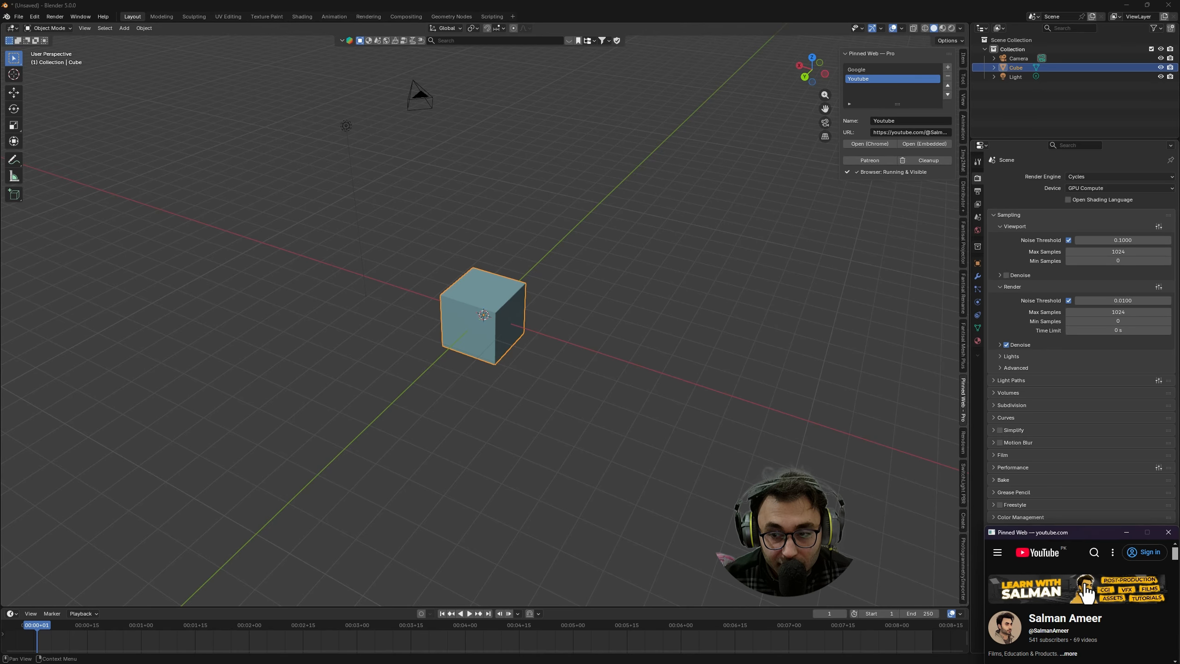
# Step: Close the pinned YouTube window and run Cleanup to stop the hidden browser process
pyautogui.click(1174, 535)
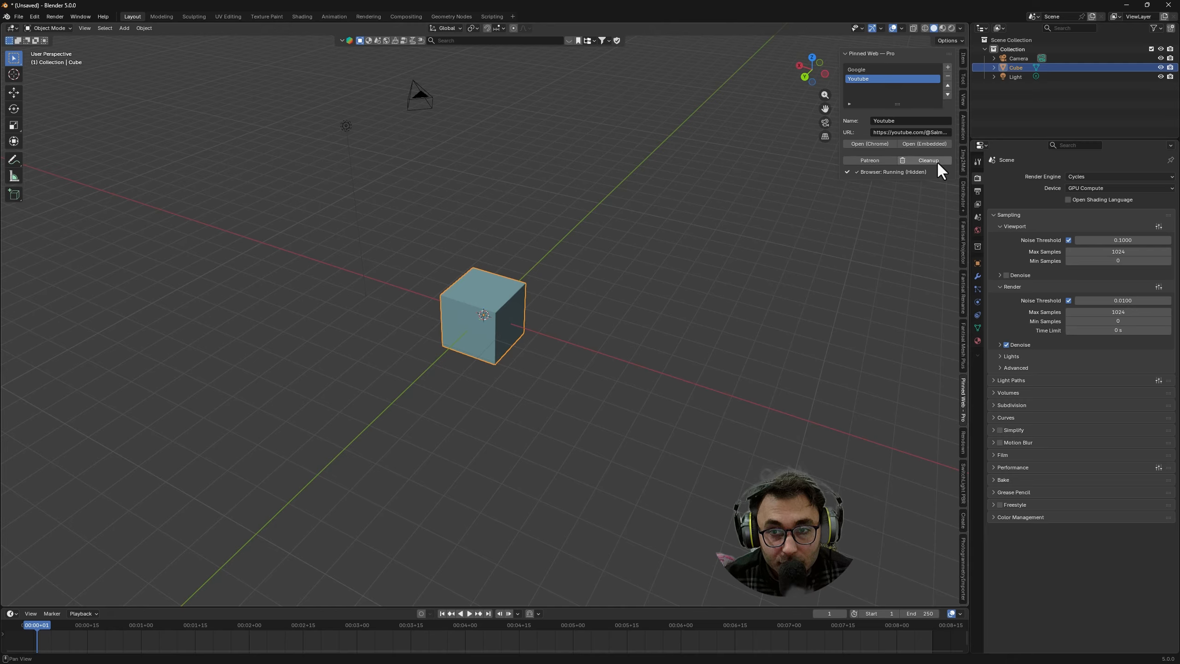
pyautogui.click(937, 160)
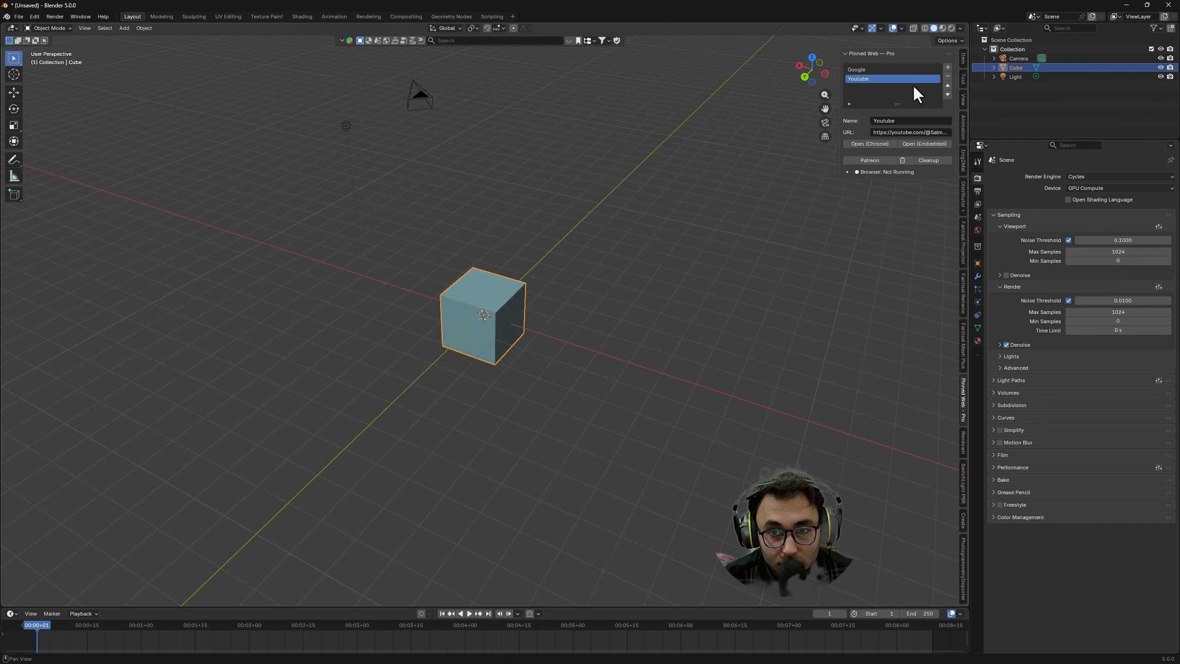
# Step: Open the Google entry in the embedded browser and shrink its window into the screen corner above the render properties
pyautogui.click(879, 69)
pyautogui.click(926, 144)
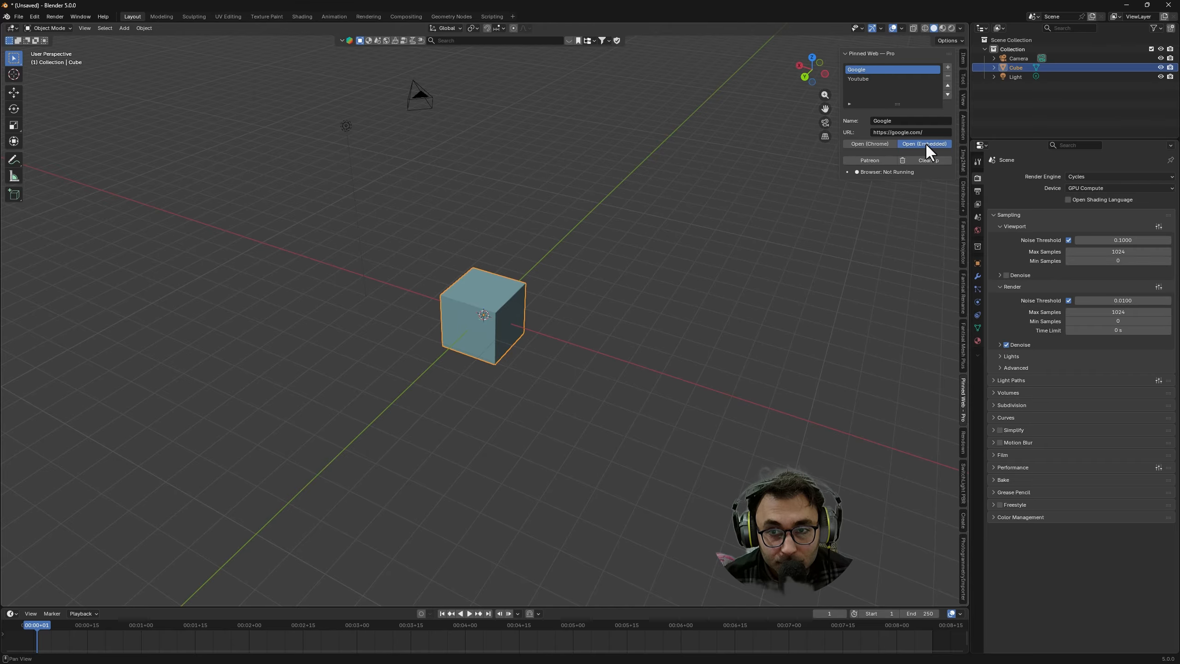
pyautogui.moveTo(537, 161); pyautogui.dragTo(871, 14)
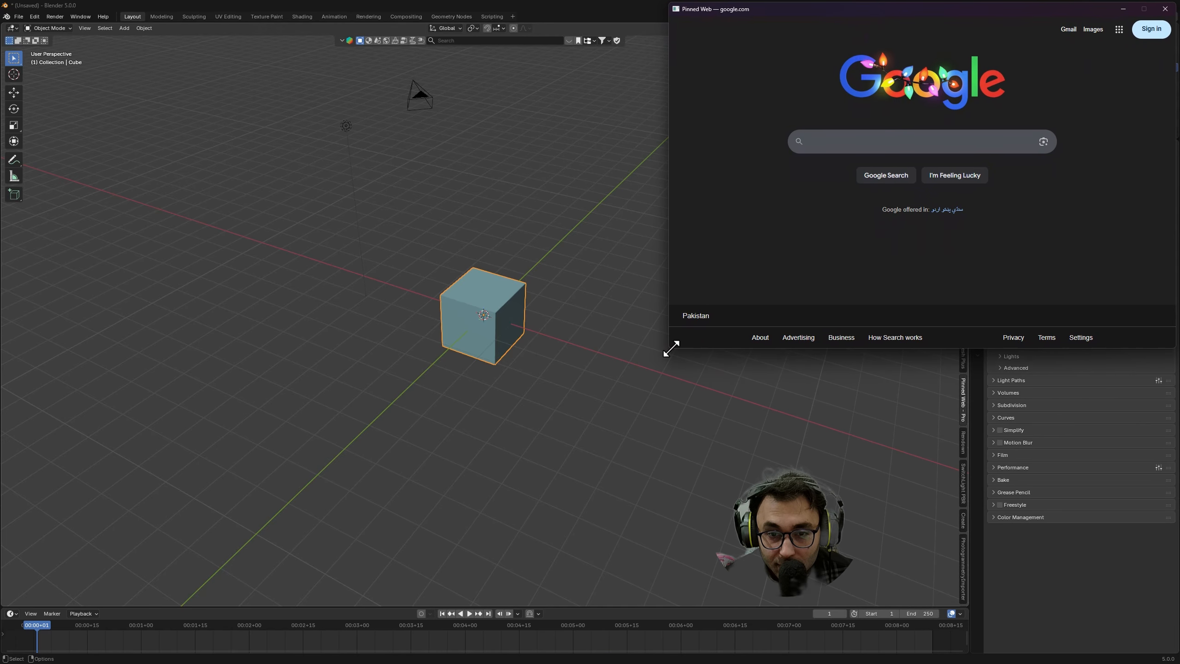
pyautogui.moveTo(668, 349); pyautogui.dragTo(945, 180)
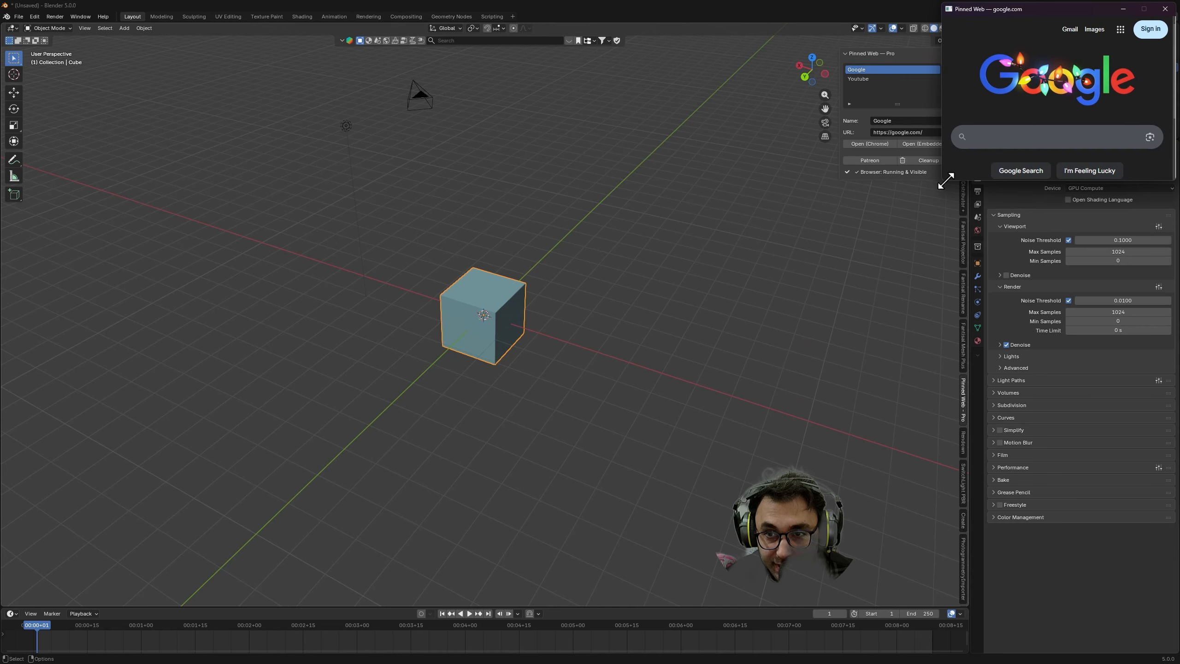
# Step: Search Google for "animation refrences" in the pinned window and browse the image results
pyautogui.click(1015, 136)
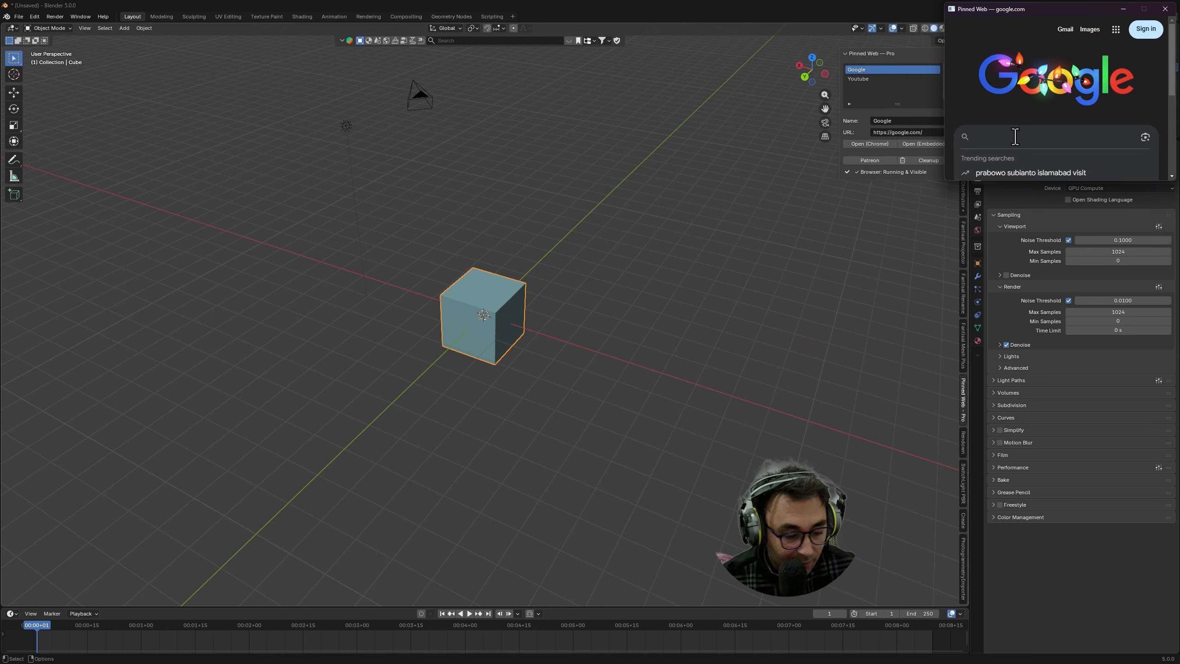
pyautogui.write('animatio')
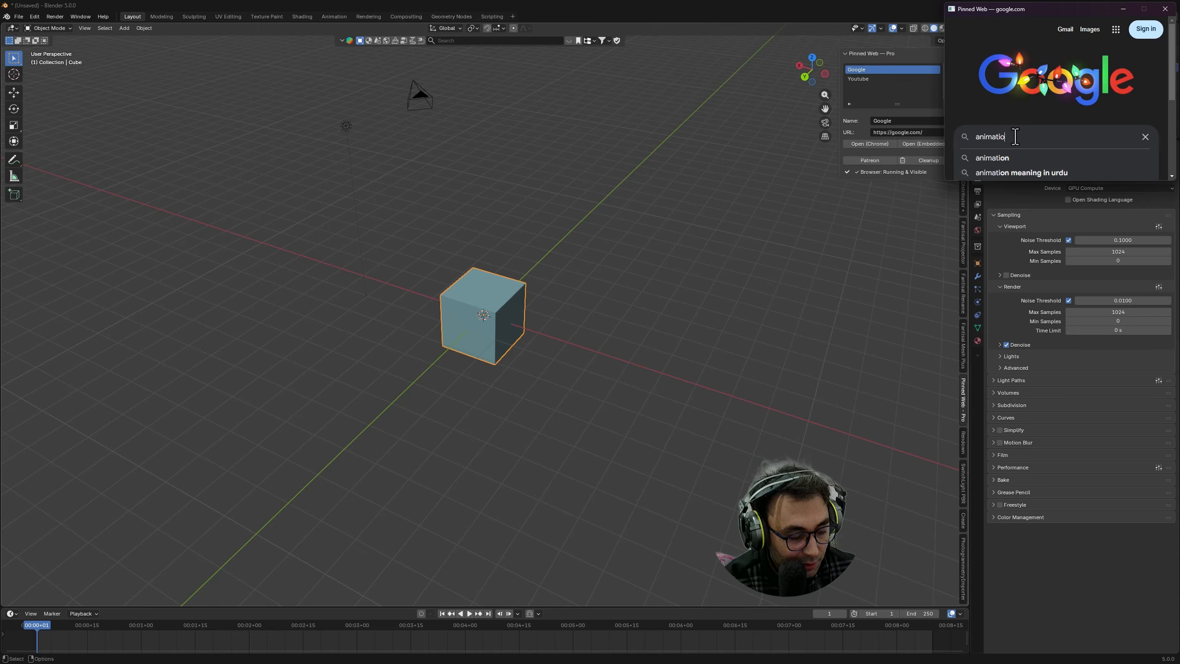
pyautogui.write('n refrences')
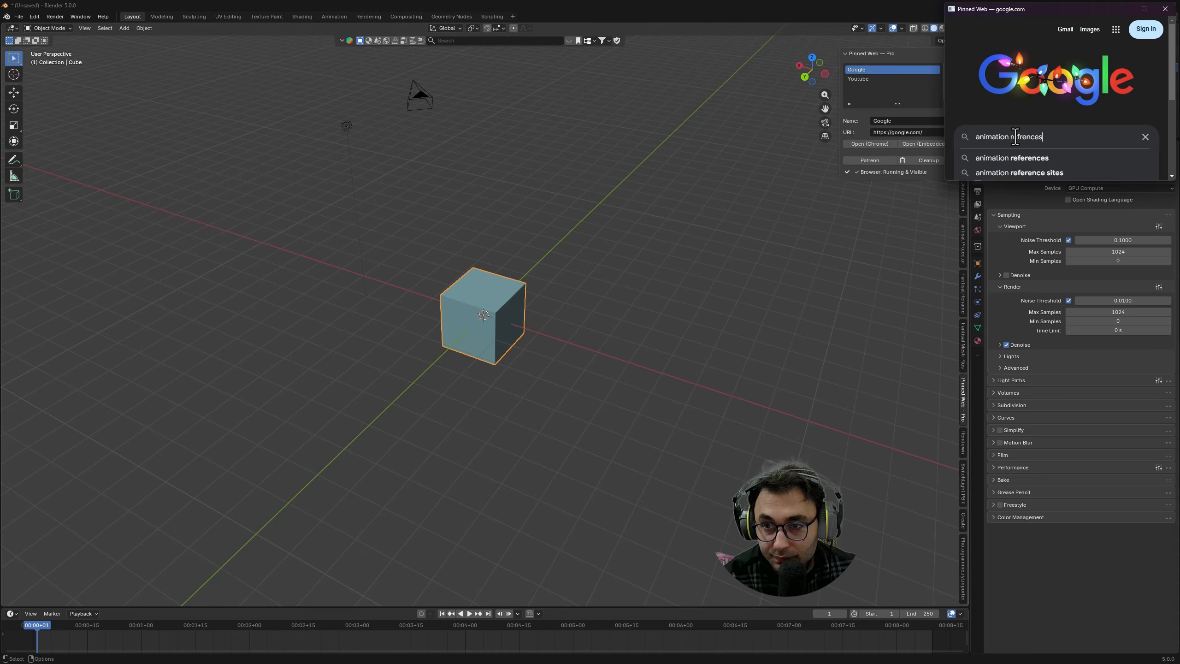
pyautogui.press('Return')
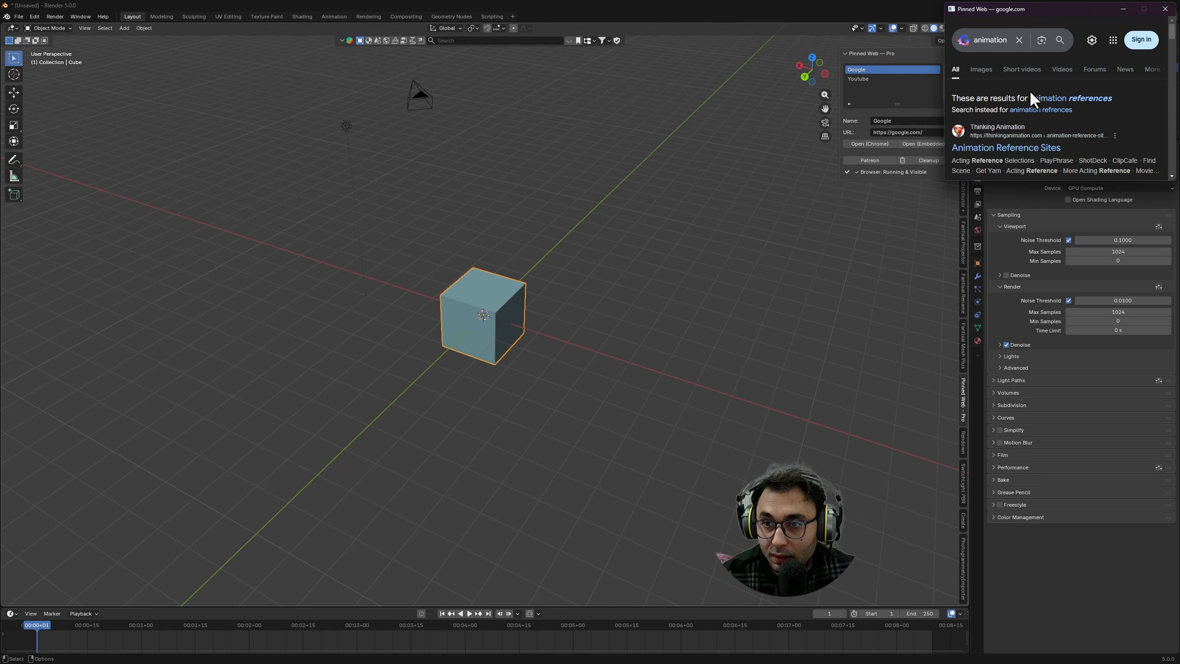
pyautogui.click(982, 74)
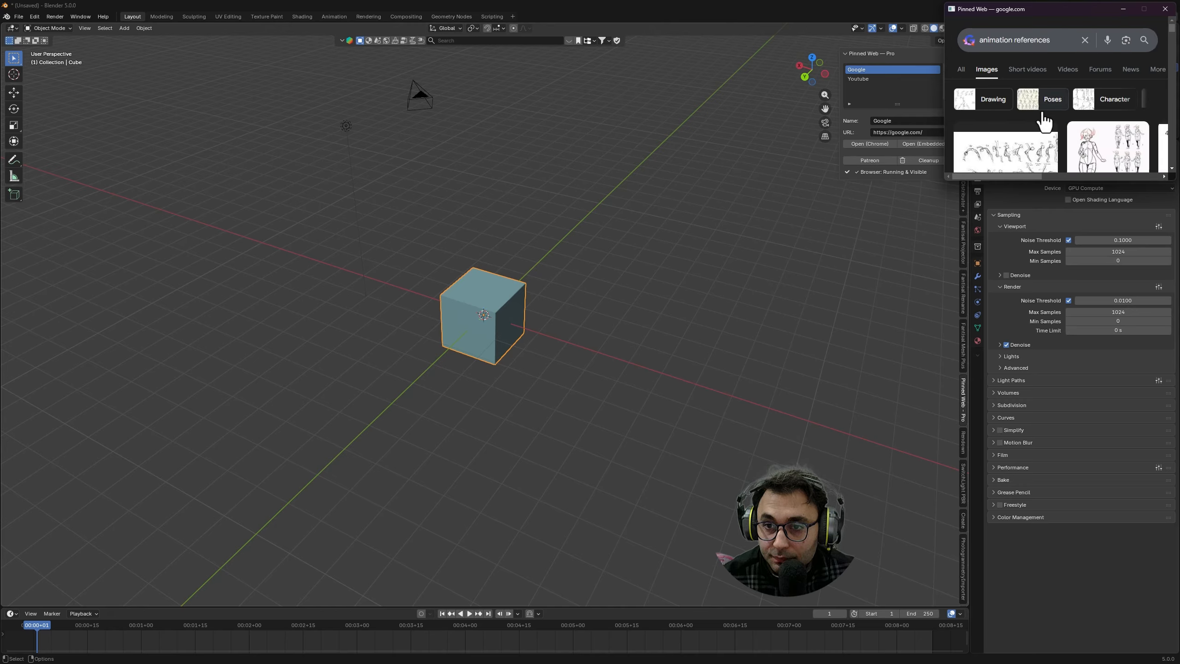
pyautogui.scroll(-3, 1083, 97)
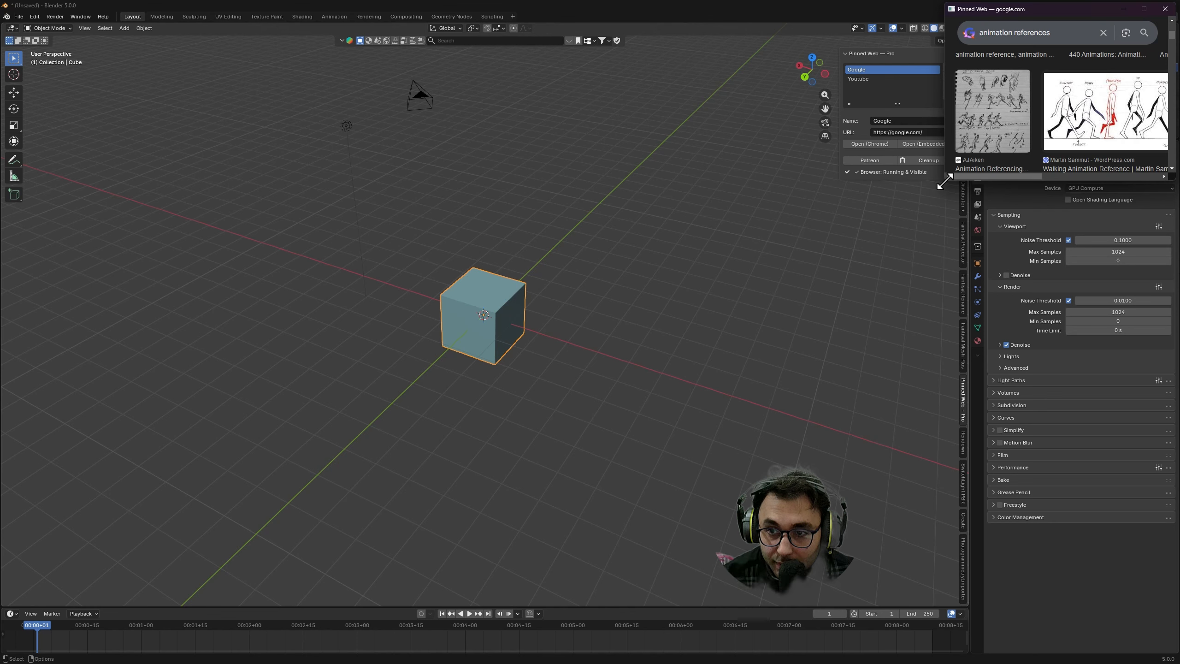
# Step: Shrink the pinned window clear of the add-on controls, and load the Youtube entry and the Google entry in it in turn
pyautogui.moveTo(947, 181); pyautogui.dragTo(974, 174)
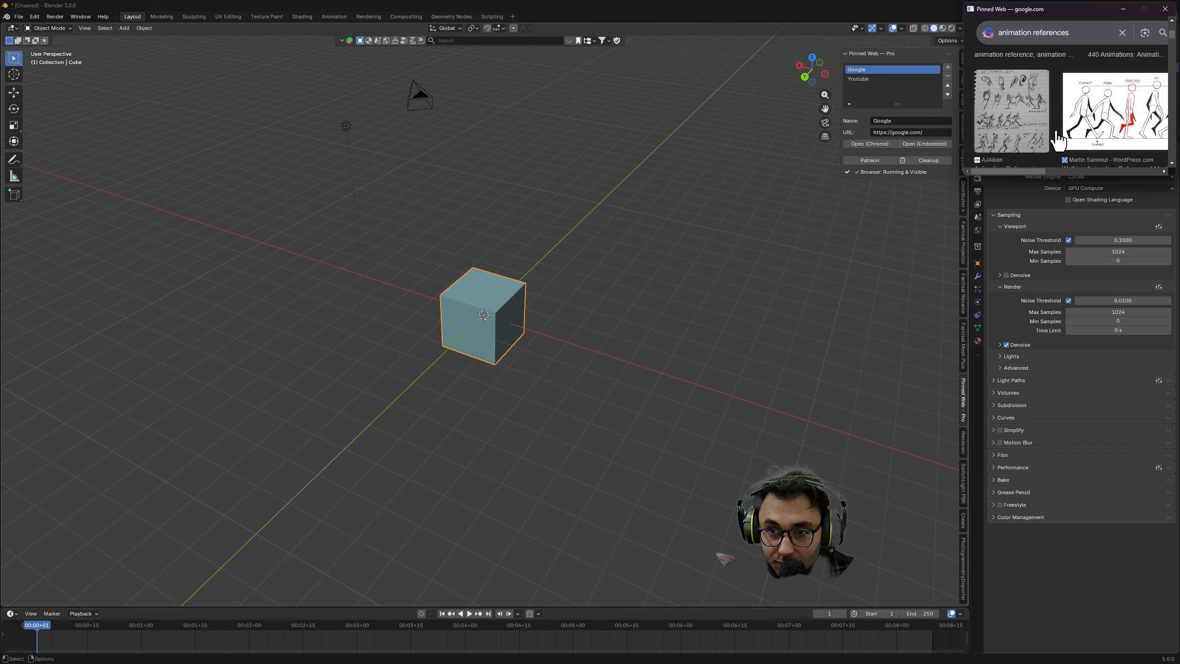
pyautogui.click(872, 77)
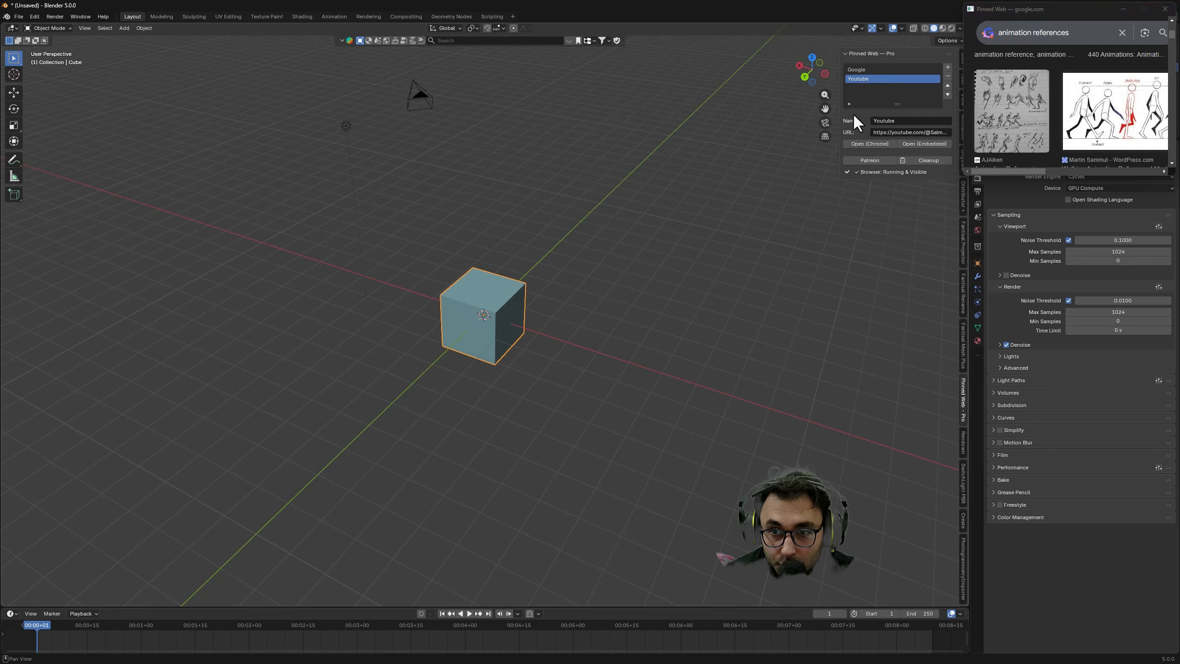
pyautogui.click(936, 146)
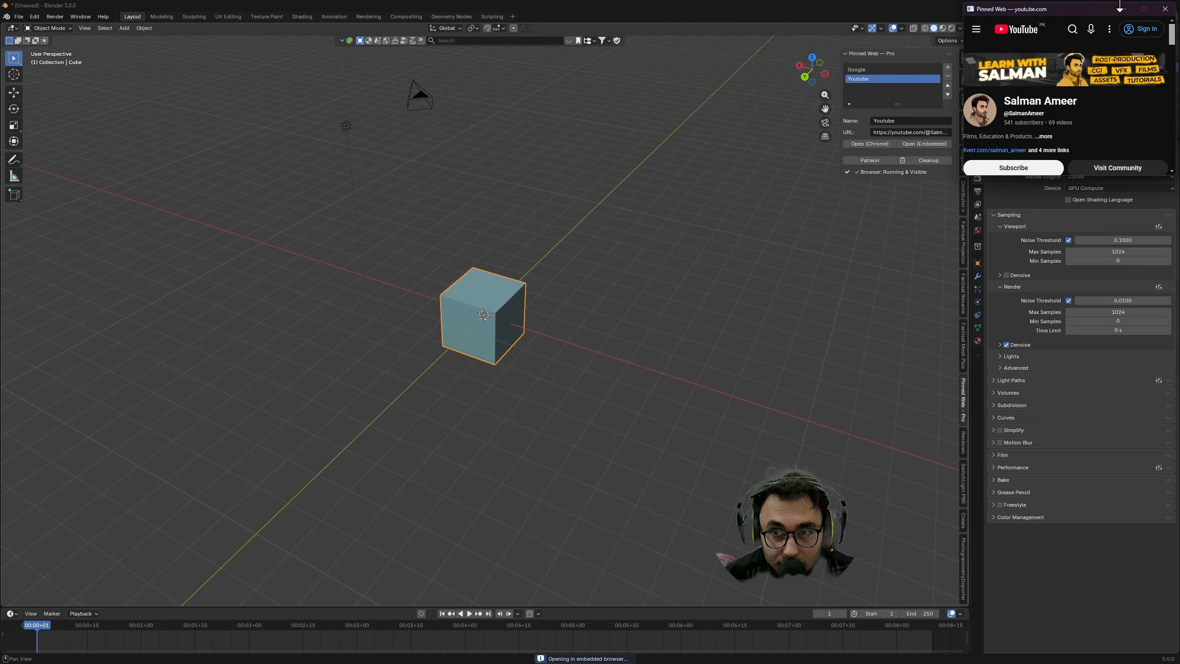
pyautogui.click(865, 68)
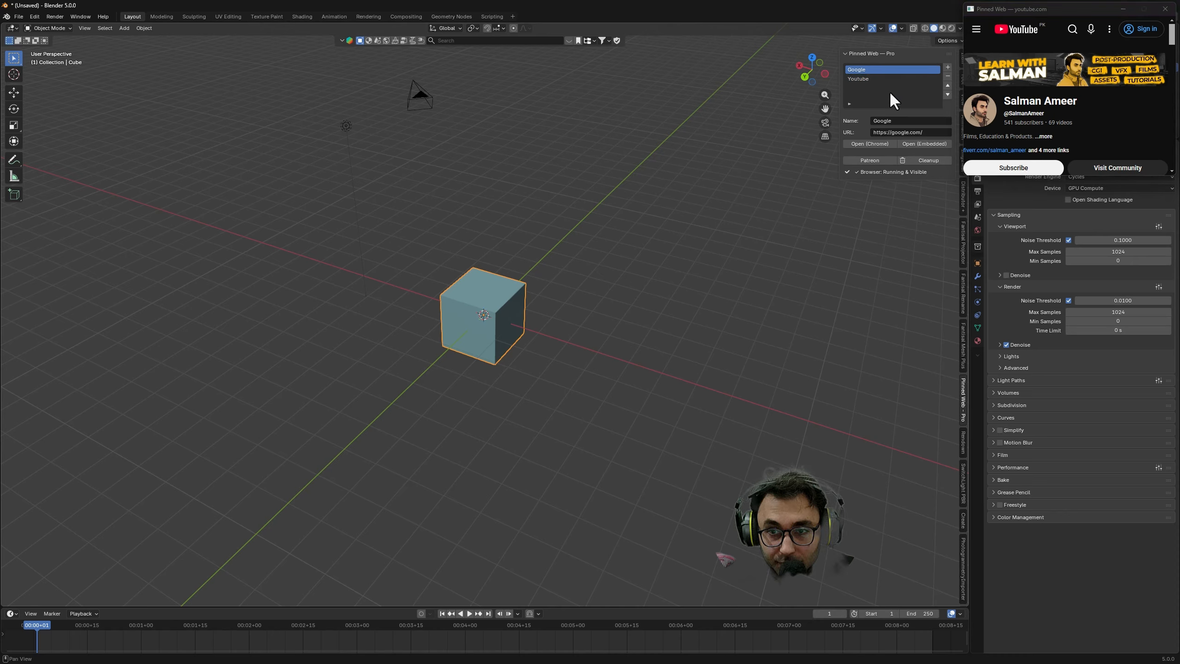
pyautogui.click(926, 145)
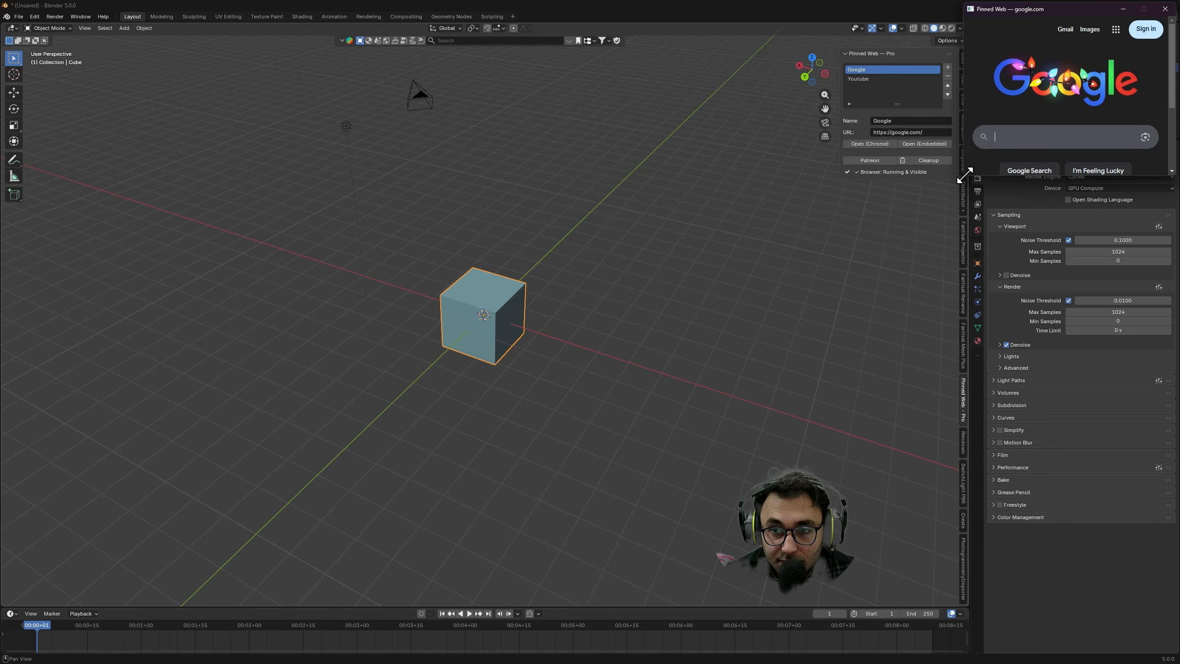
# Step: Run Cleanup to shut down the embedded browser and hide the viewport sidebar
pyautogui.moveTo(603, 237); pyautogui.dragTo(608, 261, button='middle')
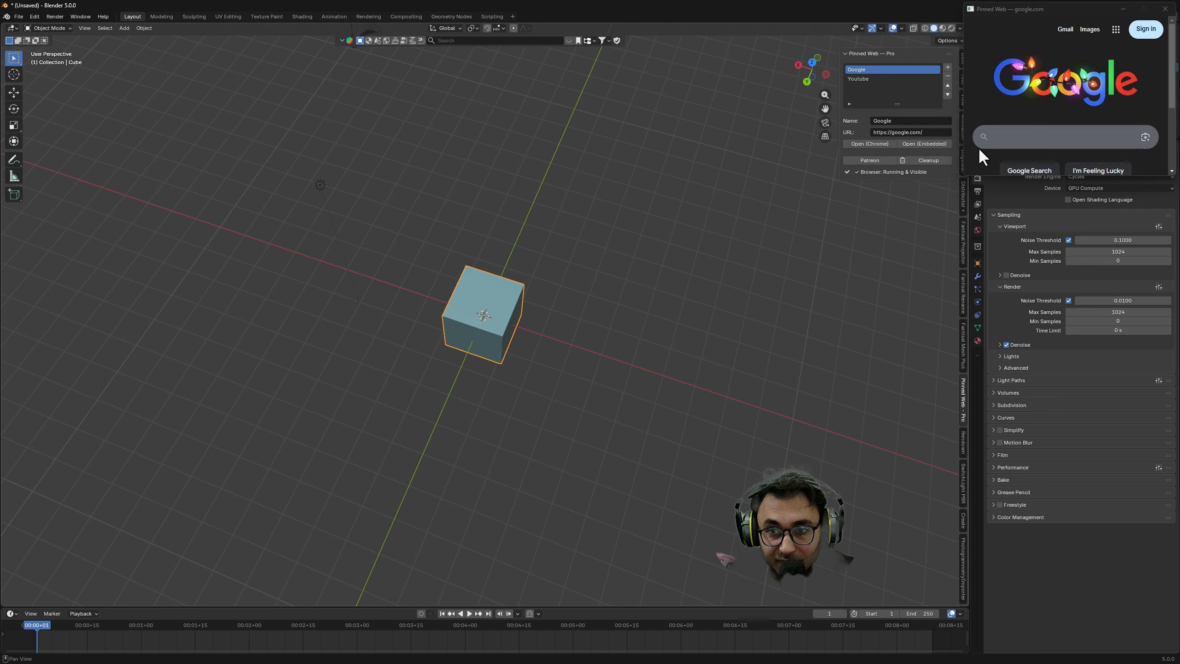
pyautogui.click(933, 161)
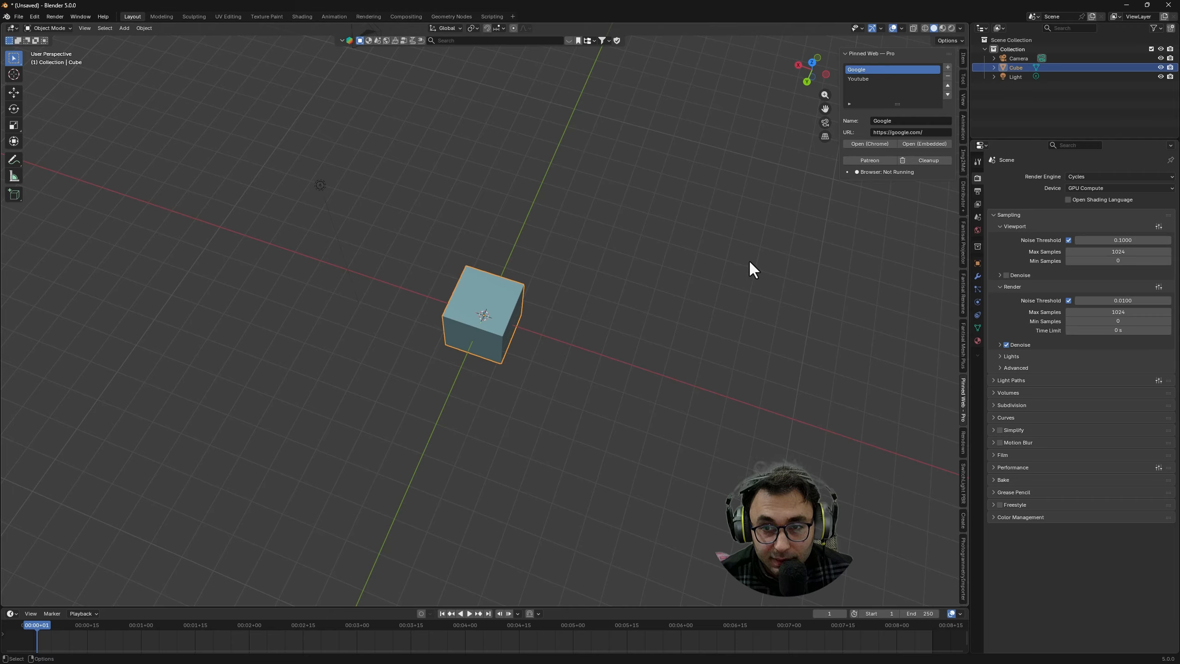
pyautogui.press('n')
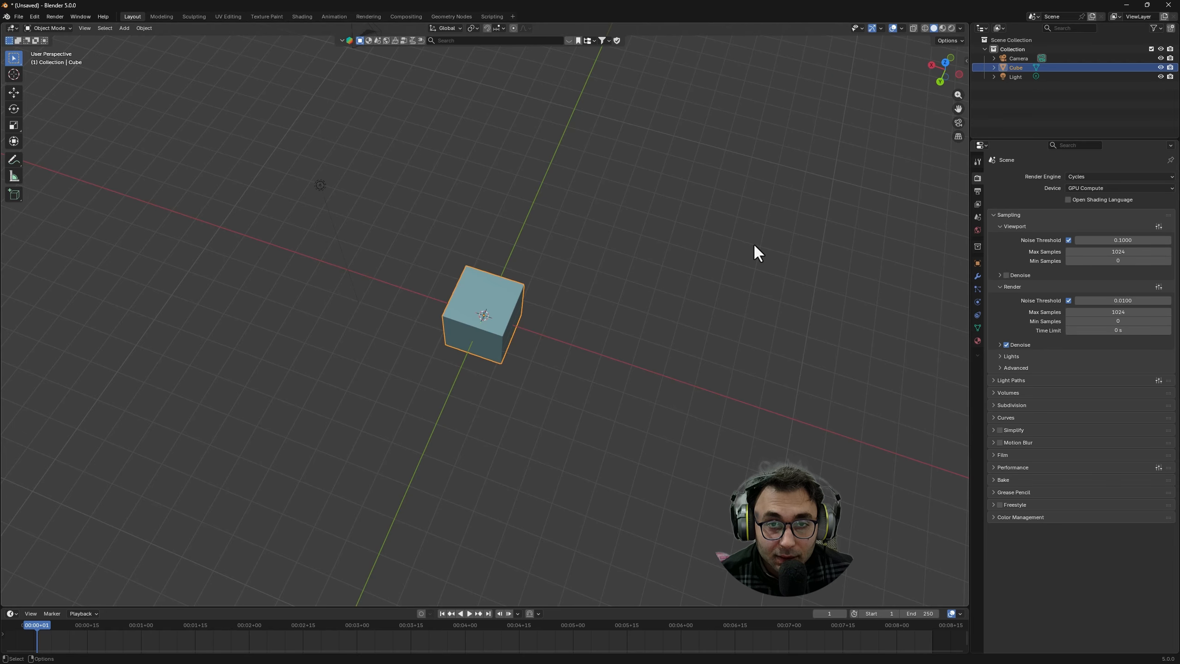
pyautogui.moveTo(610, 341); pyautogui.dragTo(618, 286, button='middle')
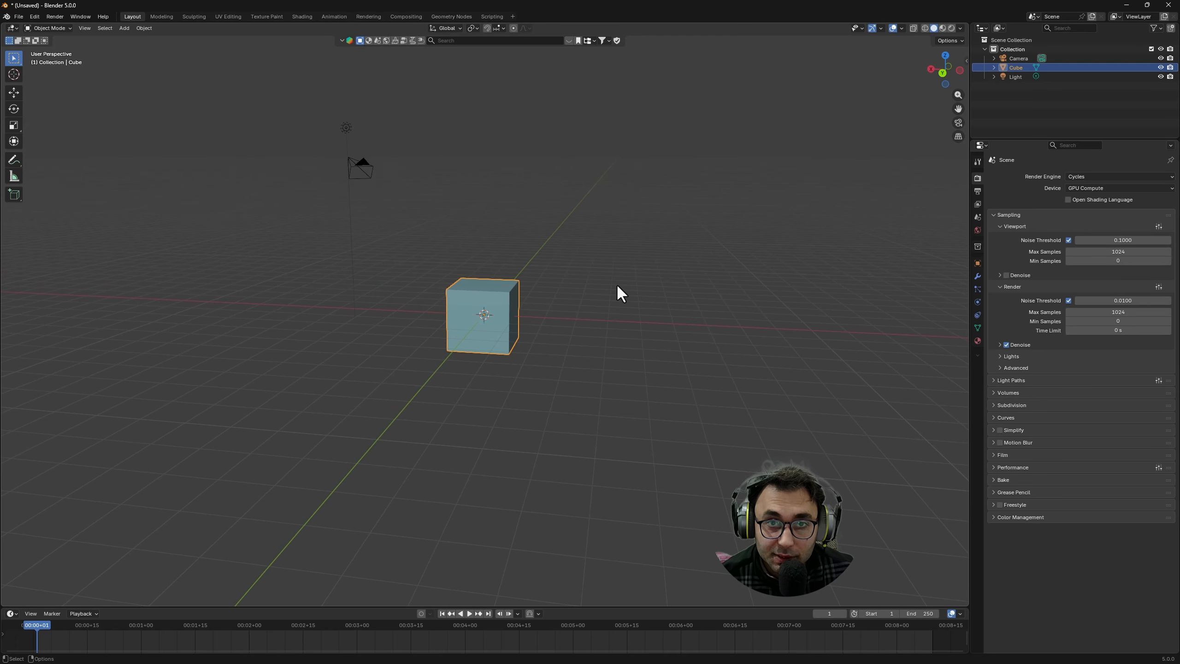